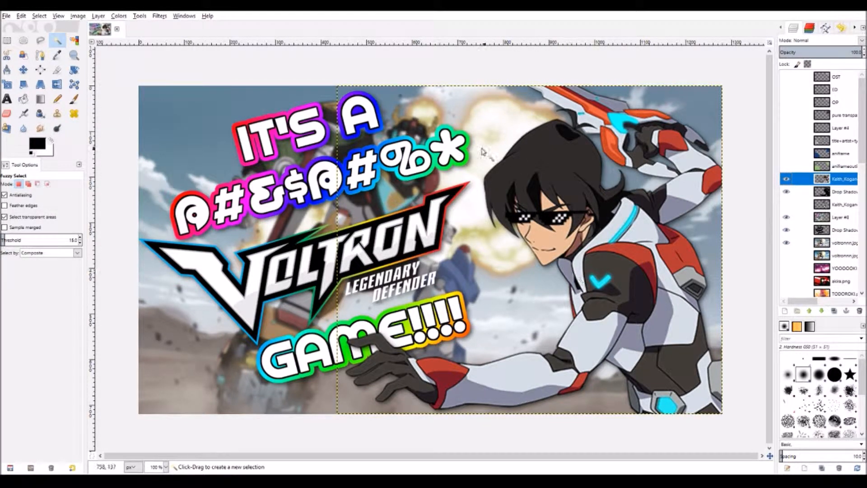
- Look through the old Voltron thumbnail's layers, ending on Layer #8
{"action": "left_click", "coordinate": [835, 192]}
{"action": "left_click", "coordinate": [836, 181]}
{"action": "left_click", "coordinate": [835, 194]}
{"action": "left_click", "coordinate": [836, 204]}
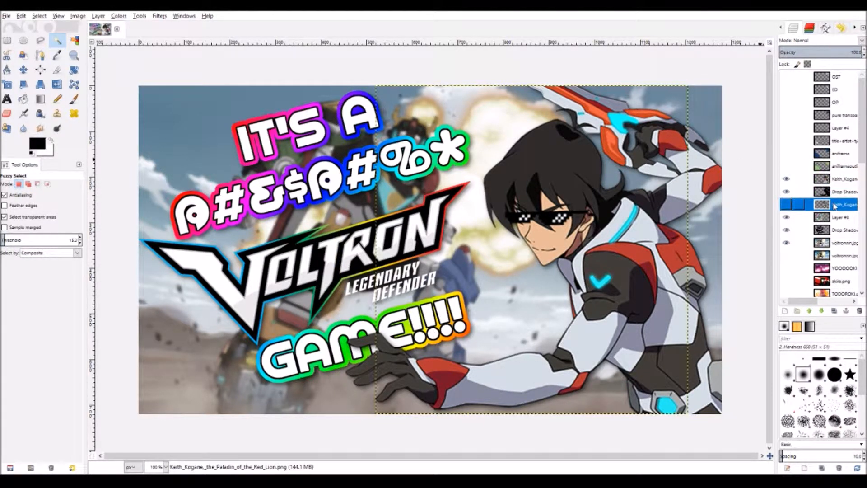
{"action": "left_click", "coordinate": [836, 217]}
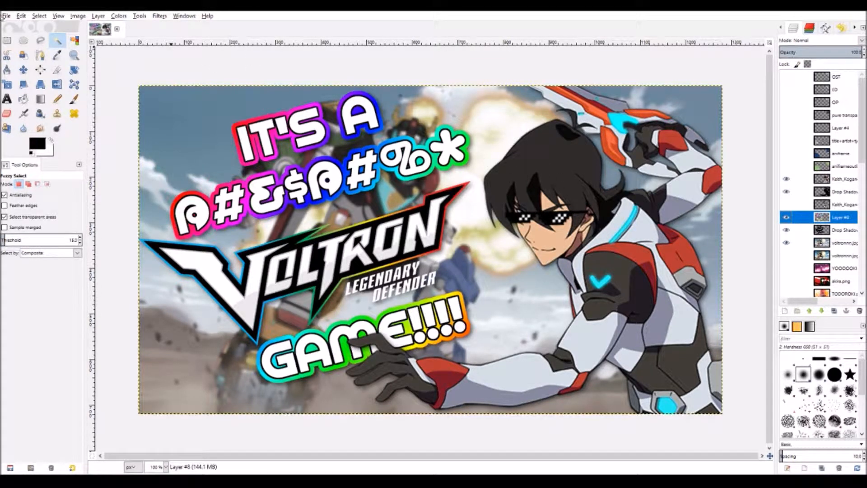
- Create a new blank 1280x720 image from the File menu
{"action": "left_click", "coordinate": [6, 16]}
{"action": "left_click", "coordinate": [27, 30]}
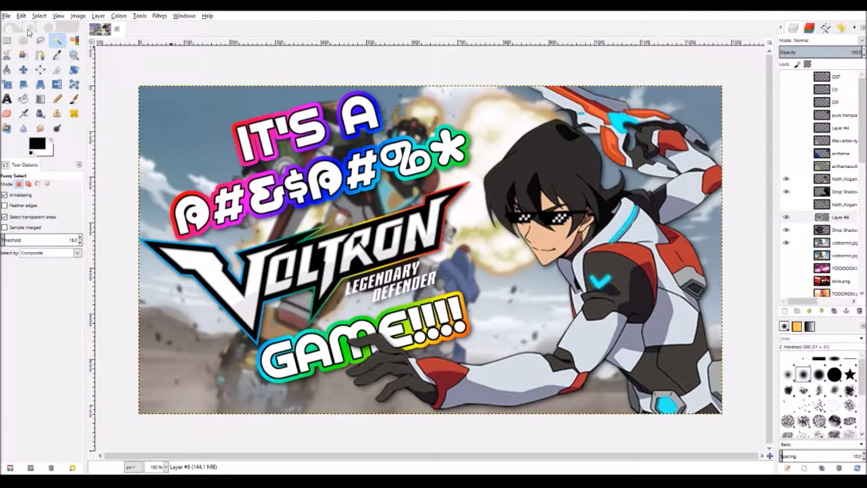
{"action": "left_click", "coordinate": [103, 103]}
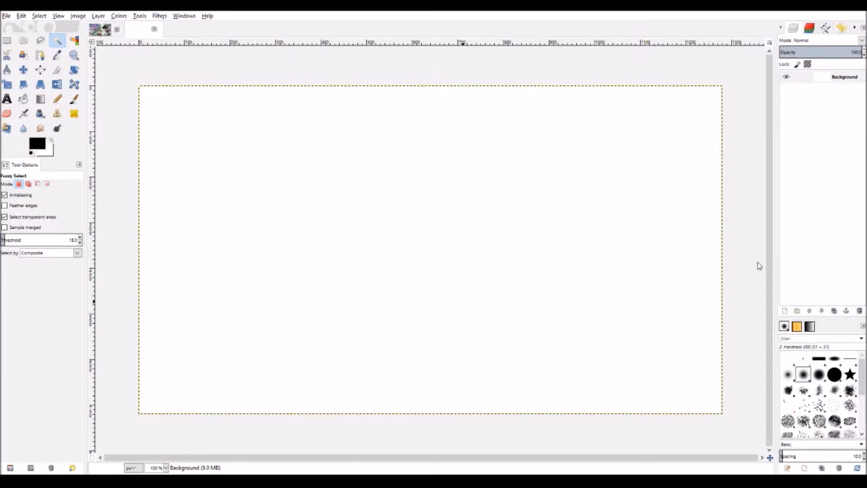
- Drop sky.jpg onto the canvas so it becomes a layer above Background
{"action": "left_click_drag", "start_coordinate": [757, 262], "coordinate": [301, 238]}
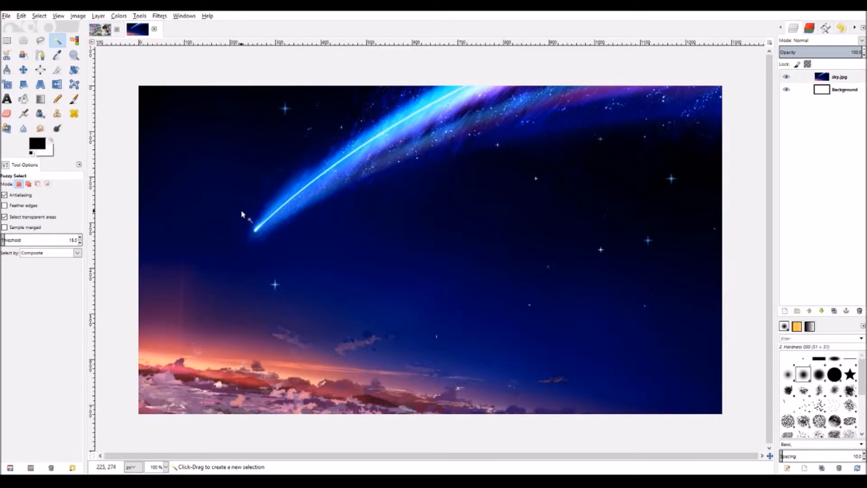
- Scale the sky.jpg layer down from its corner and apply the new size
{"action": "left_click", "coordinate": [7, 84]}
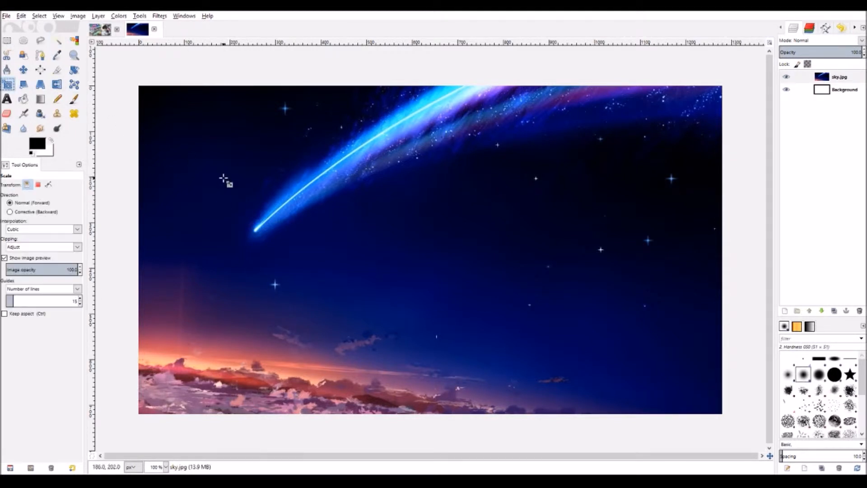
{"action": "left_click", "coordinate": [224, 179]}
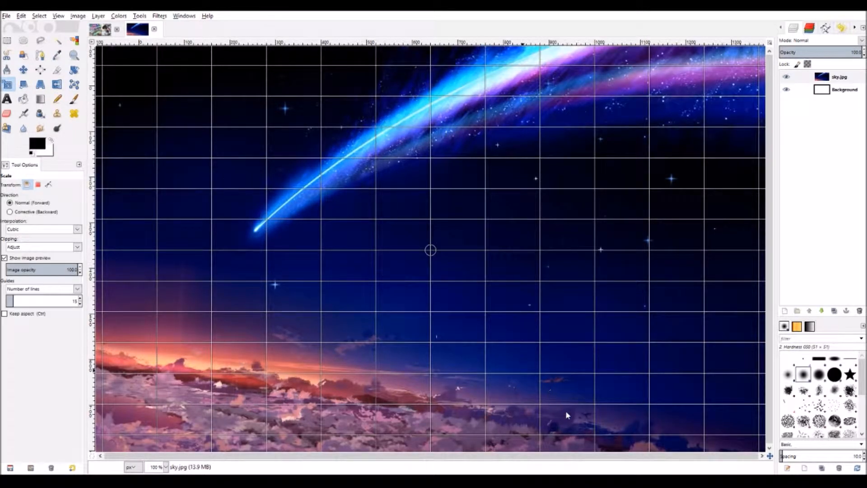
{"action": "left_click", "coordinate": [578, 394]}
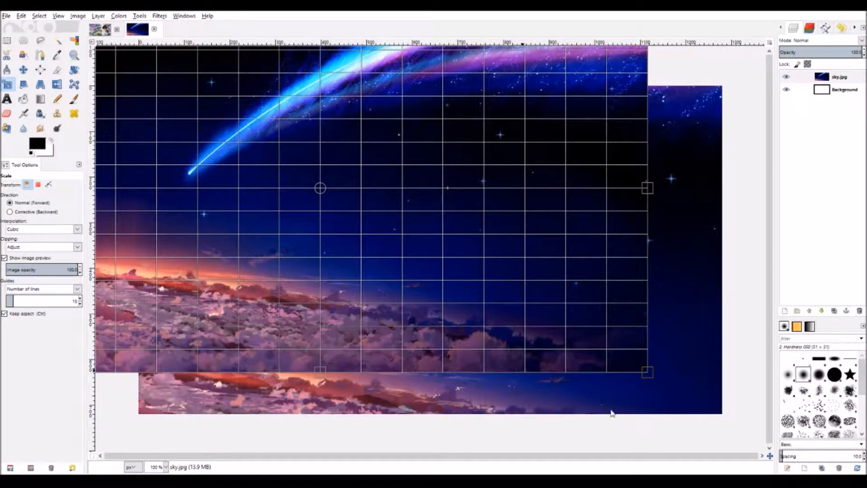
{"action": "key", "text": "Return"}
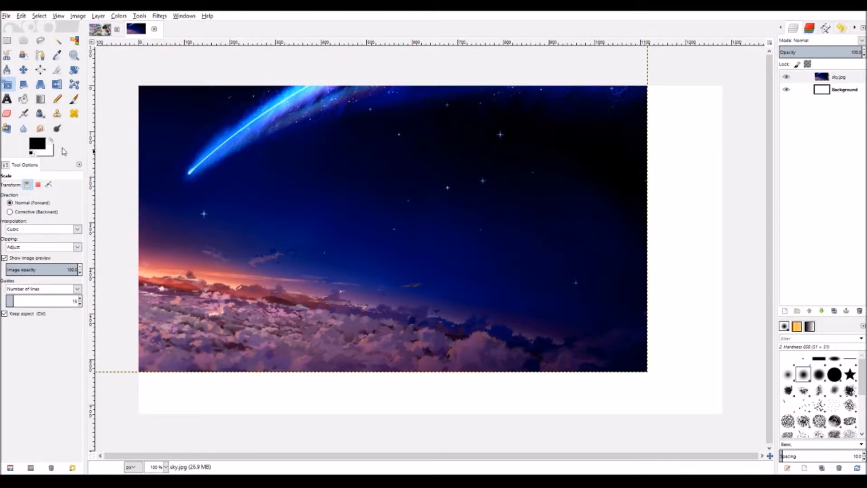
- Move the sky layer to fill the canvas, then add Voltron_full.png as a new layer
{"action": "left_click", "coordinate": [23, 69]}
{"action": "left_click_drag", "start_coordinate": [285, 215], "coordinate": [360, 255]}
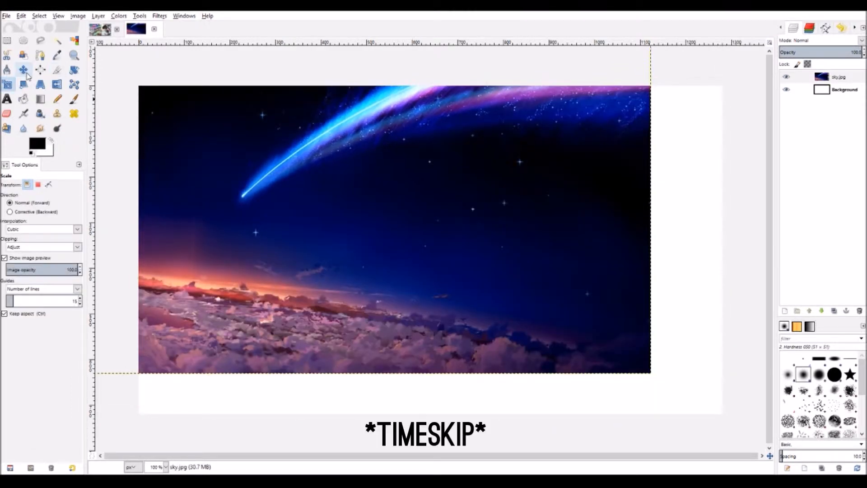
{"action": "key", "text": "m"}
{"action": "left_click_drag", "start_coordinate": [188, 149], "coordinate": [315, 227]}
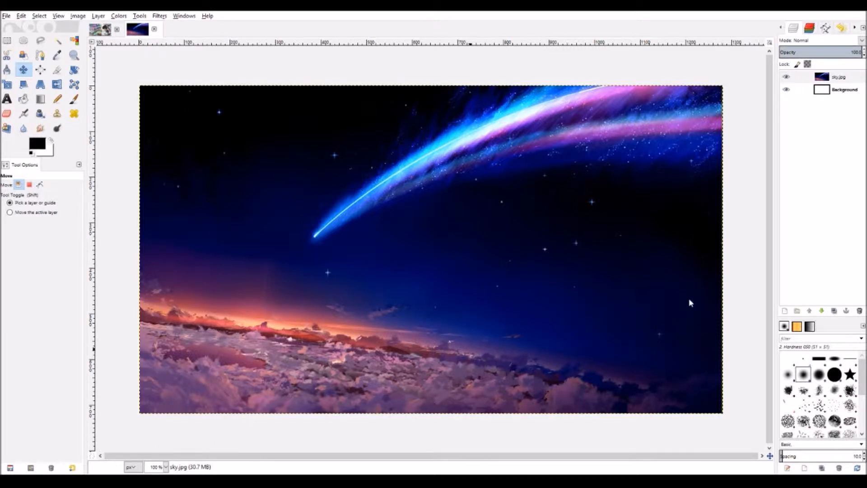
{"action": "left_click_drag", "start_coordinate": [481, 284], "coordinate": [360, 286]}
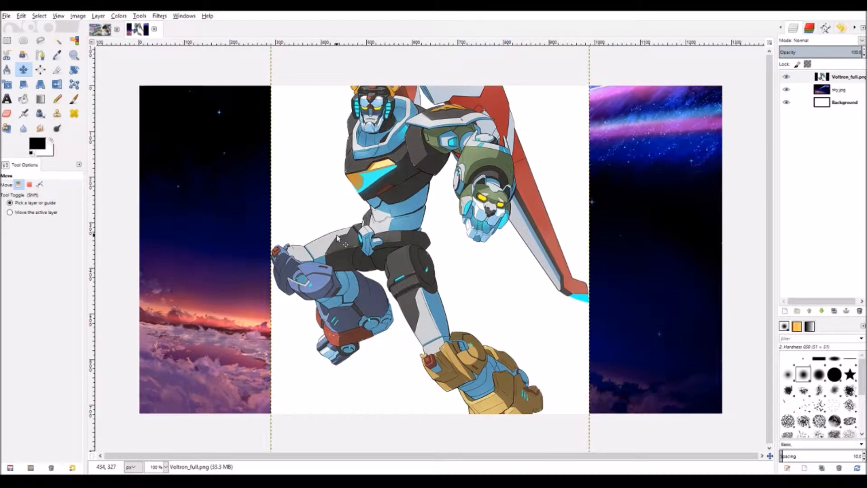
- Scale the Voltron_full.png layer smaller and move it toward the centre of the sky
{"action": "left_click", "coordinate": [9, 84]}
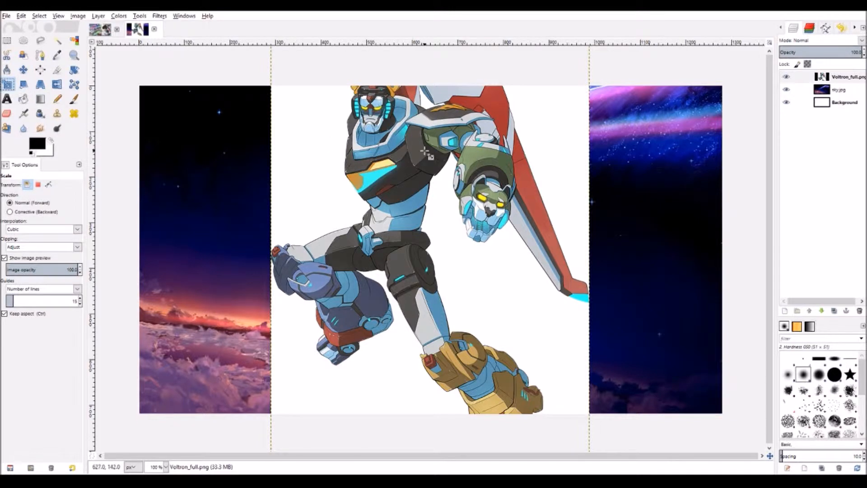
{"action": "left_click", "coordinate": [428, 154]}
{"action": "left_click_drag", "start_coordinate": [579, 400], "coordinate": [577, 395]}
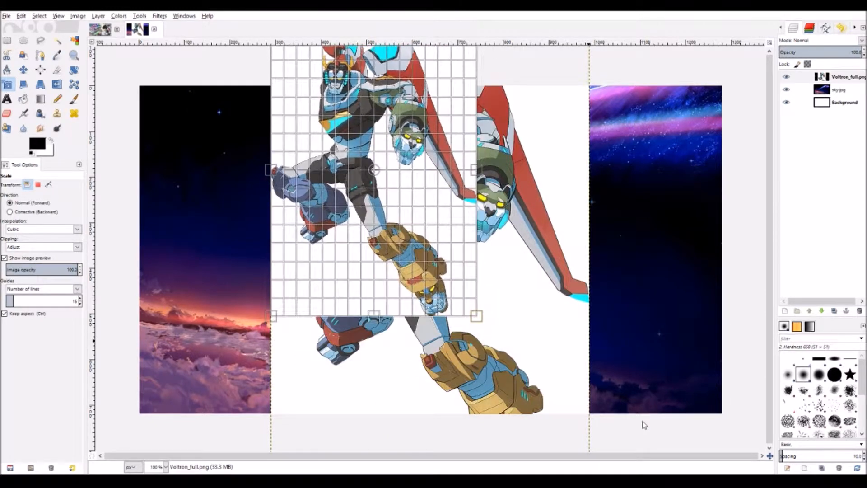
{"action": "key", "text": "Return"}
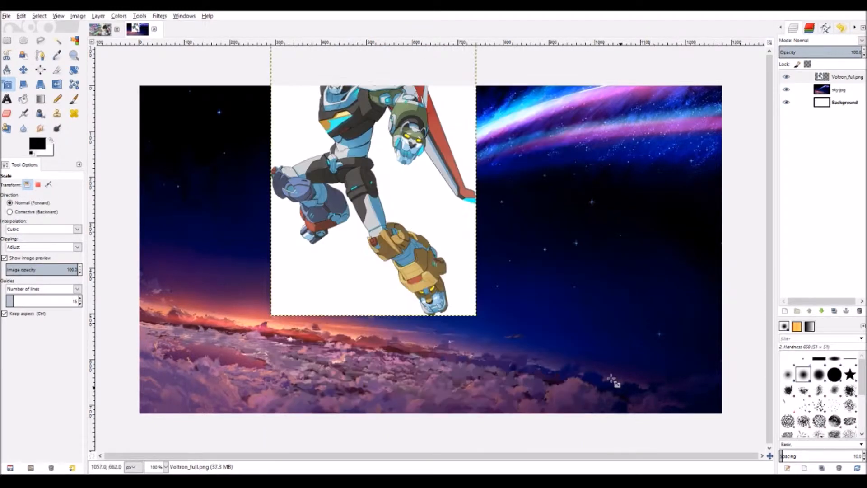
{"action": "left_click", "coordinate": [23, 70]}
{"action": "left_click_drag", "start_coordinate": [419, 154], "coordinate": [457, 214]}
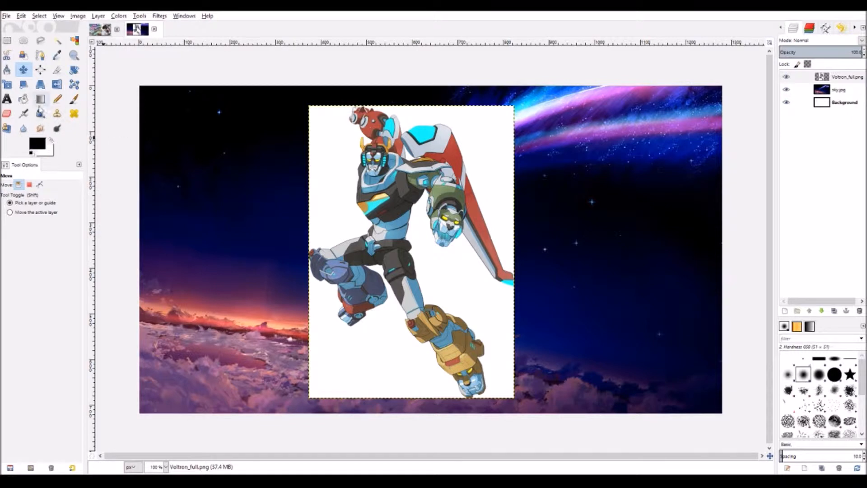
{"action": "left_click", "coordinate": [58, 40]}
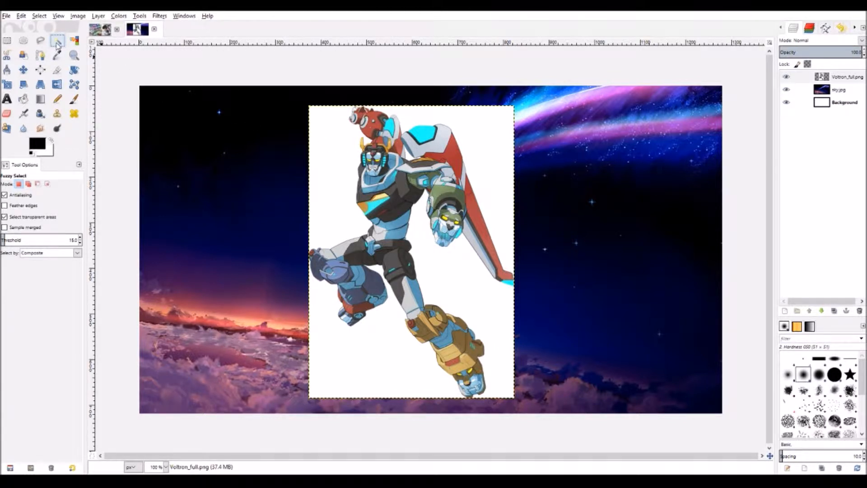
- Fuzzy-select and cut away the white areas around, right of, and left of the robot
{"action": "left_click", "coordinate": [336, 156]}
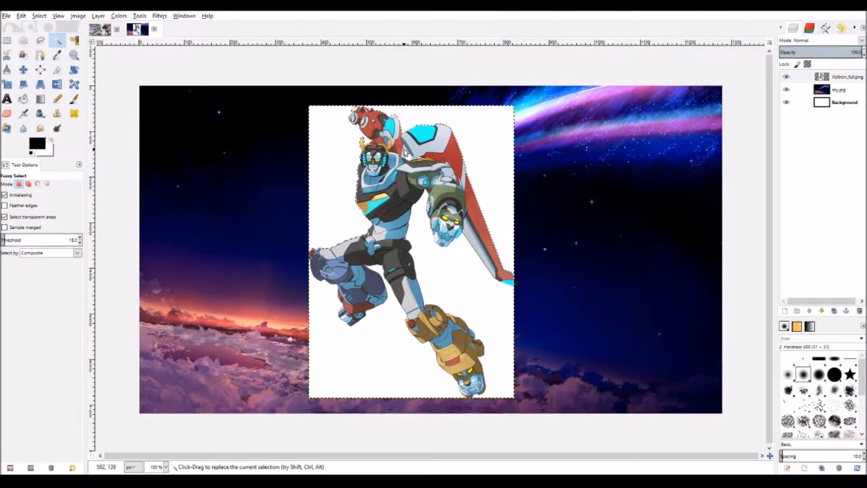
{"action": "key", "text": "ctrl+x"}
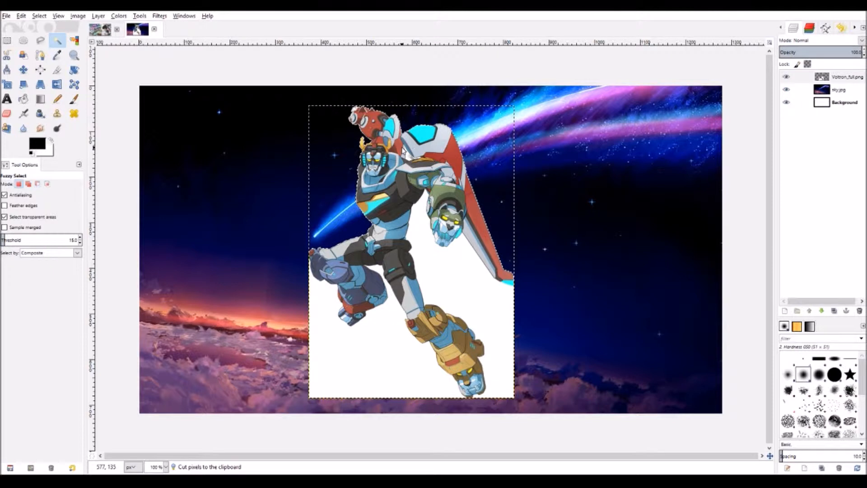
{"action": "left_click", "coordinate": [480, 295]}
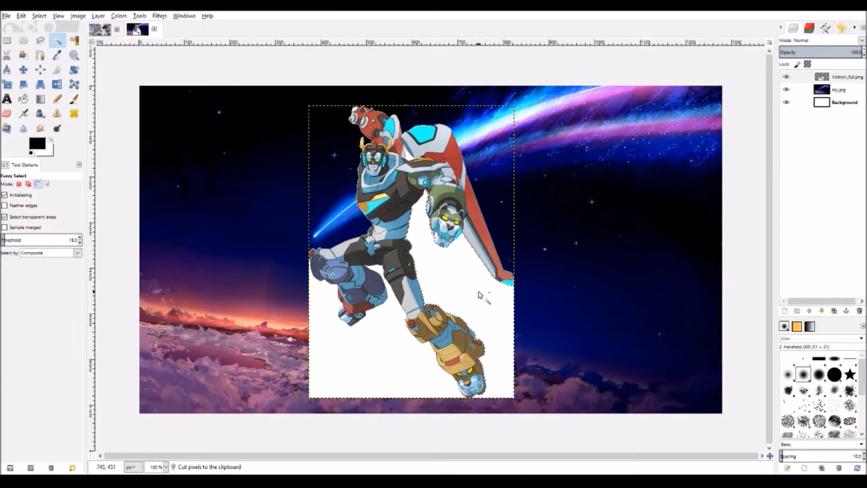
{"action": "key", "text": "ctrl+x"}
{"action": "left_click", "coordinate": [383, 357]}
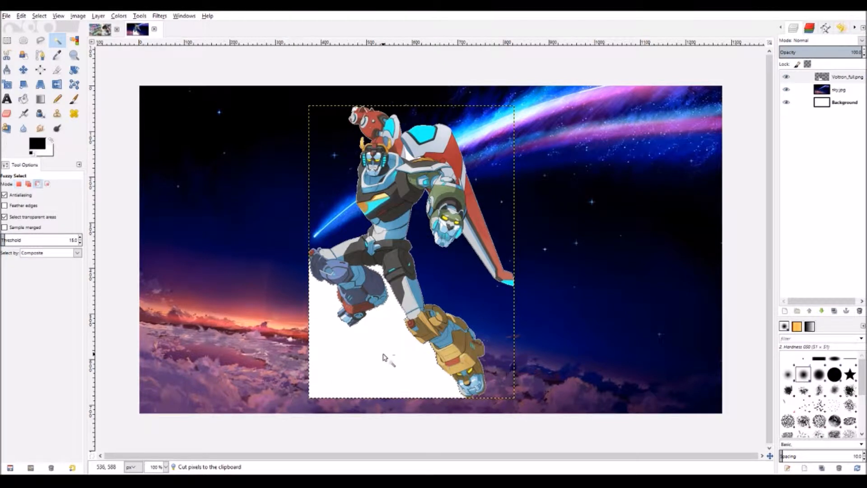
{"action": "key", "text": "ctrl+x"}
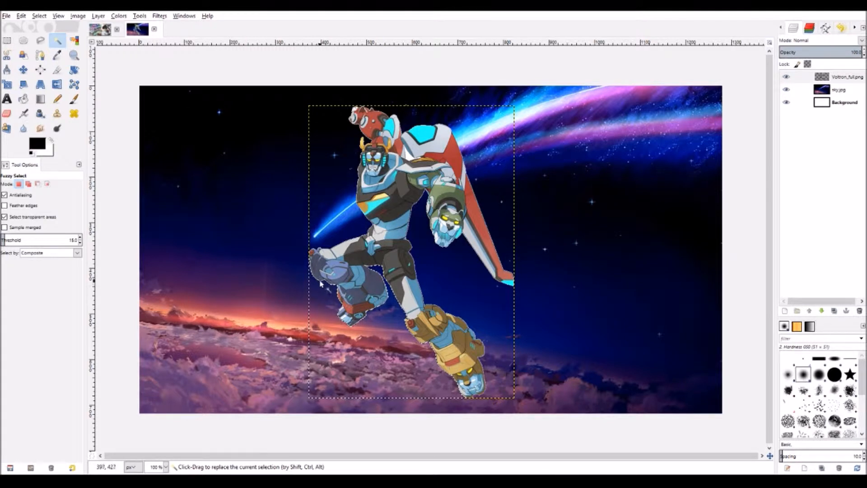
{"action": "key", "text": "ctrl"}
{"action": "key", "text": "ctrl+shift"}
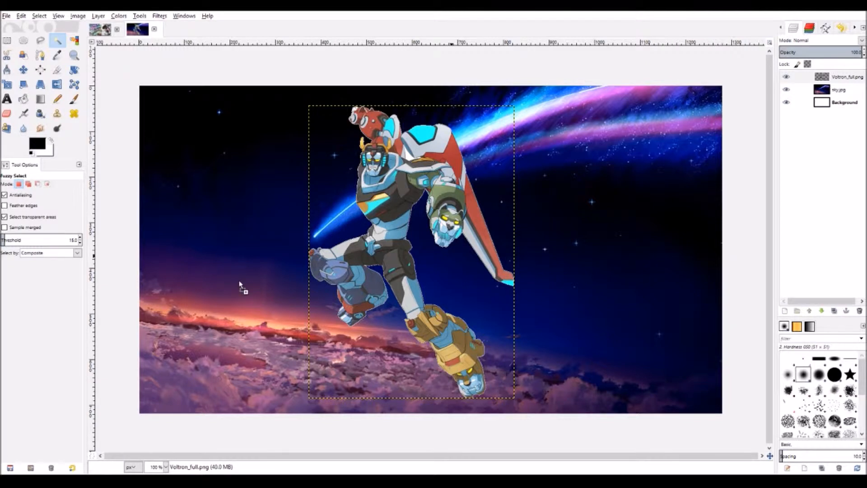
- Add ash.png as a layer and move Ash toward the lower right corner
{"action": "left_click_drag", "start_coordinate": [240, 284], "coordinate": [239, 284]}
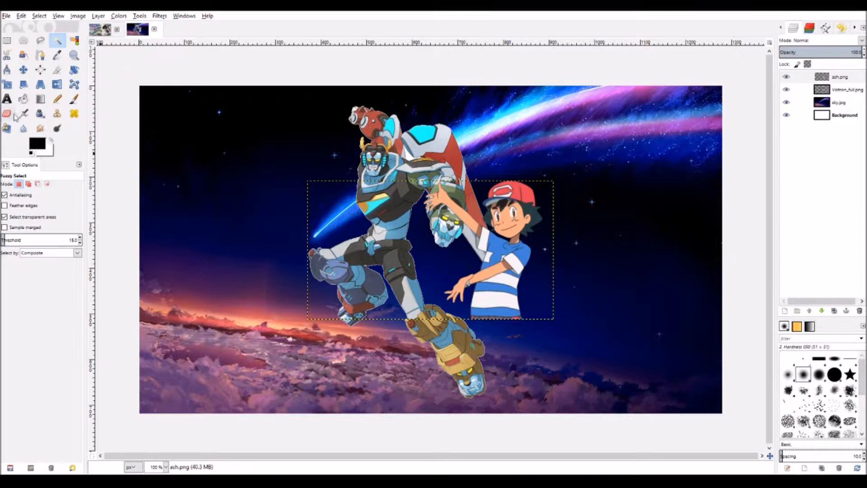
{"action": "left_click", "coordinate": [23, 70]}
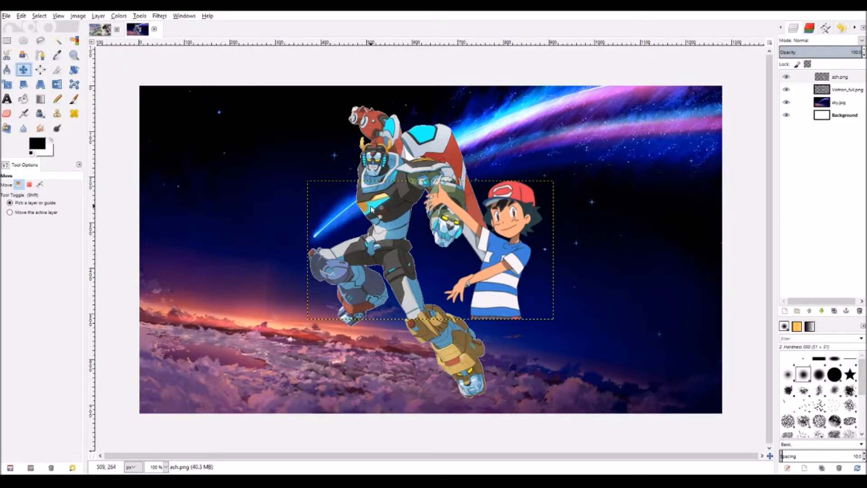
{"action": "left_click_drag", "start_coordinate": [506, 254], "coordinate": [666, 349]}
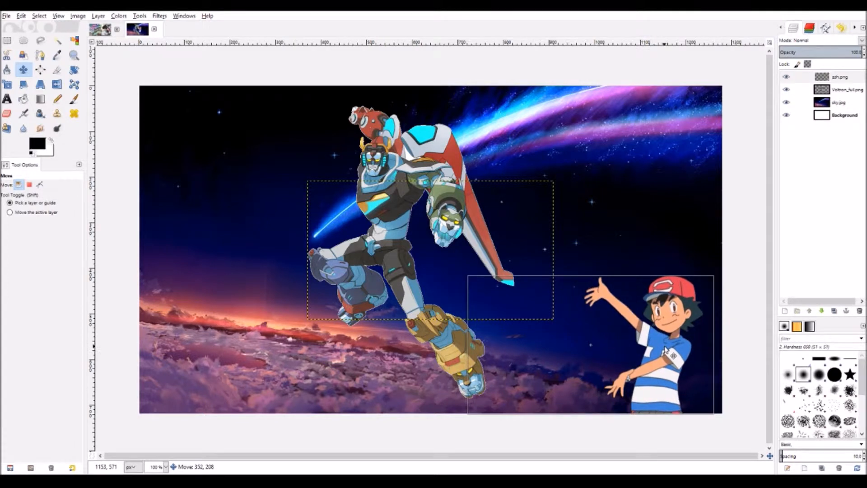
- Shift Voltron slightly left and add hinatadown.png as a new layer
{"action": "left_click_drag", "start_coordinate": [368, 192], "coordinate": [279, 178]}
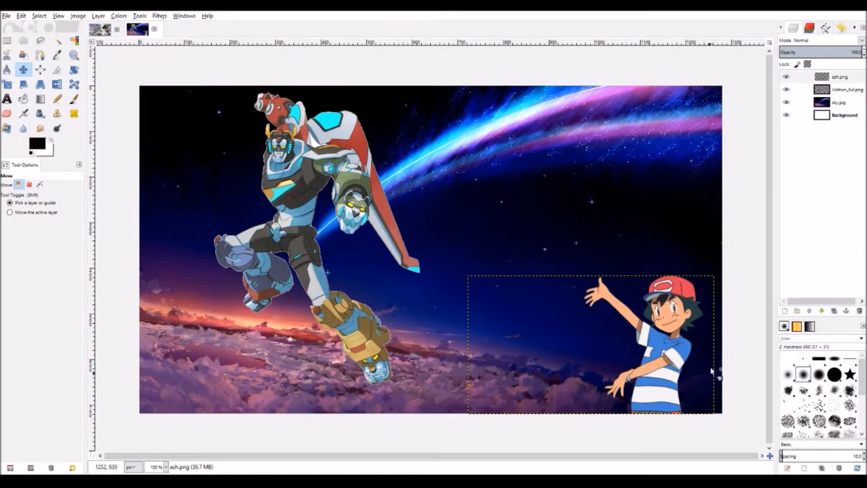
{"action": "key", "text": "shift+s"}
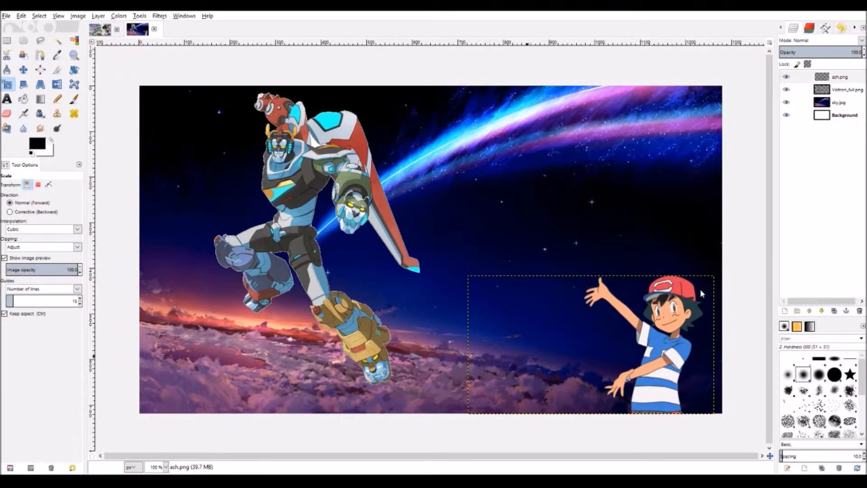
{"action": "left_click_drag", "start_coordinate": [701, 288], "coordinate": [258, 249]}
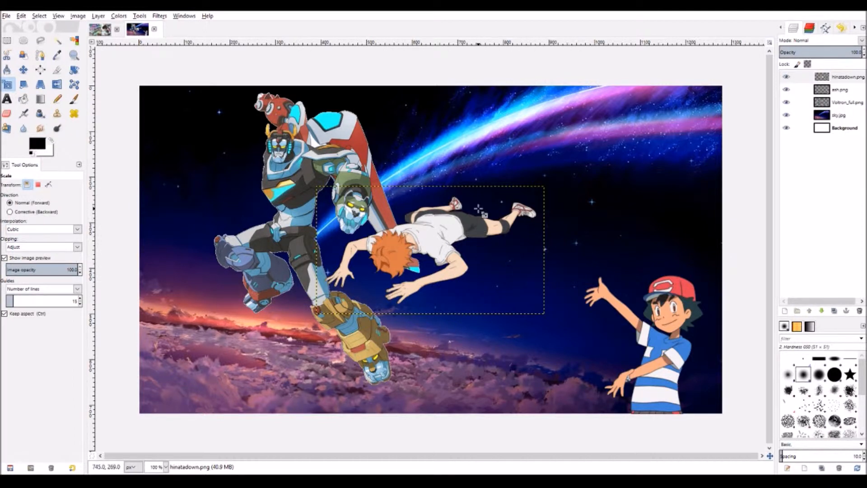
- Move the hinatadown.png character to the upper right and shrink it to a tiny figure
{"action": "key", "text": "m"}
{"action": "left_click_drag", "start_coordinate": [422, 255], "coordinate": [516, 140]}
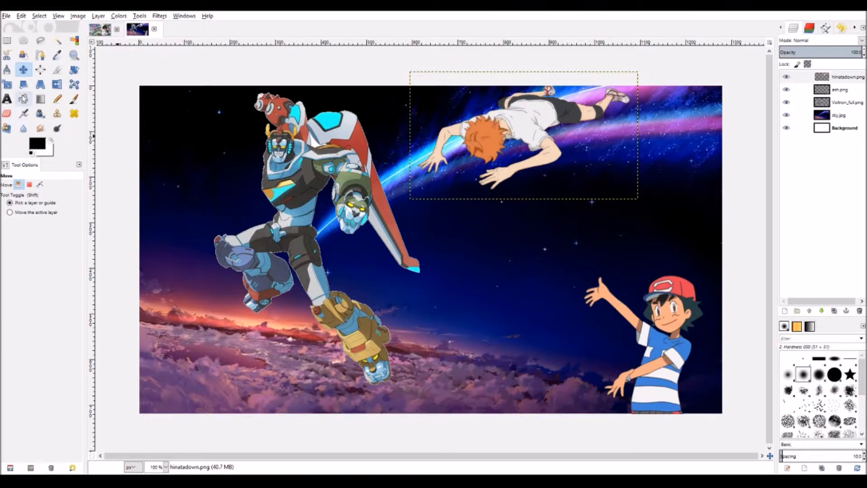
{"action": "key", "text": "shift+s"}
{"action": "left_click", "coordinate": [481, 146]}
{"action": "left_click_drag", "start_coordinate": [411, 201], "coordinate": [549, 142]}
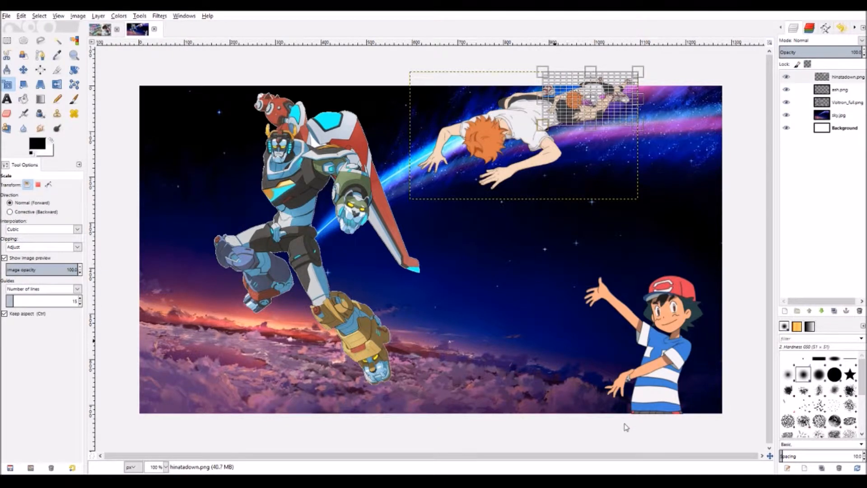
{"action": "key", "text": "Return"}
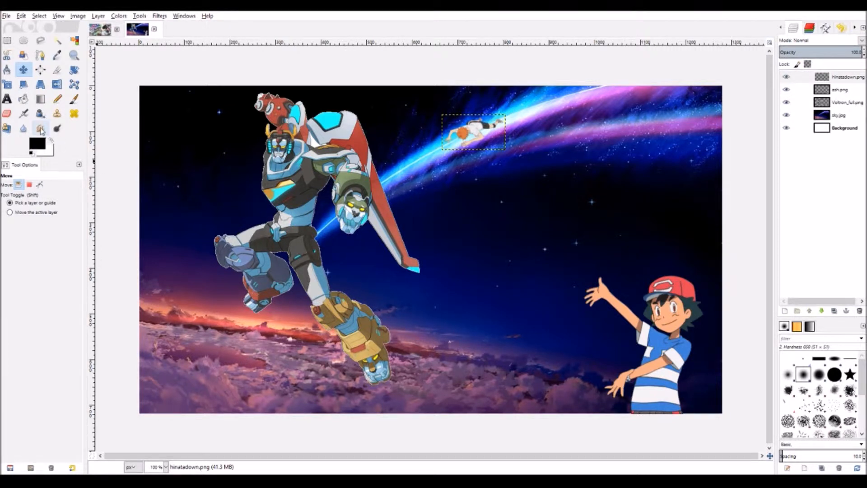
{"action": "left_click", "coordinate": [828, 106]}
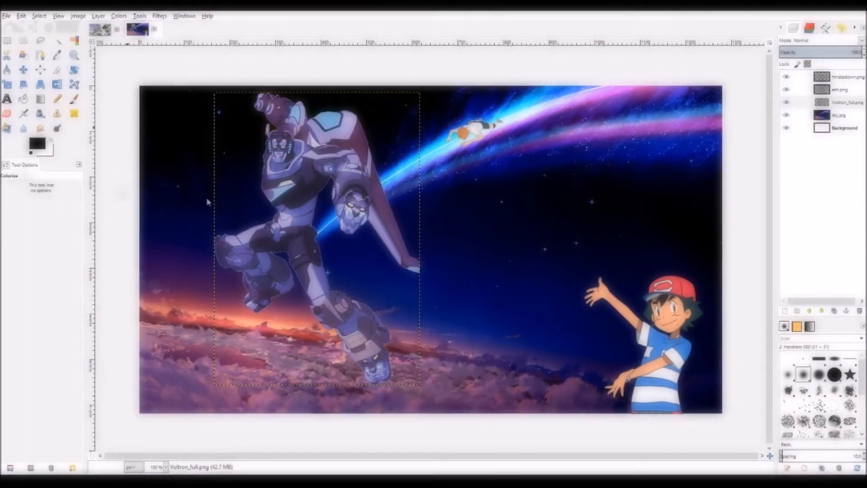
- Colorize Voltron_full.png purple and load the robot's shape with Alpha to Selection
{"action": "left_click", "coordinate": [218, 241]}
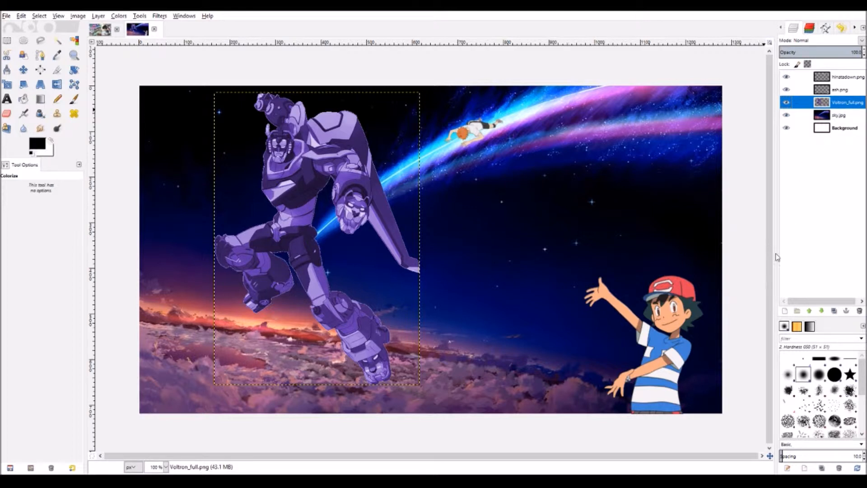
{"action": "left_click", "coordinate": [779, 324]}
- Add a new transparent layer beneath Voltron_full.png and grow the robot selection
{"action": "right_click", "coordinate": [826, 101]}
{"action": "left_click", "coordinate": [799, 119]}
{"action": "left_click", "coordinate": [807, 191]}
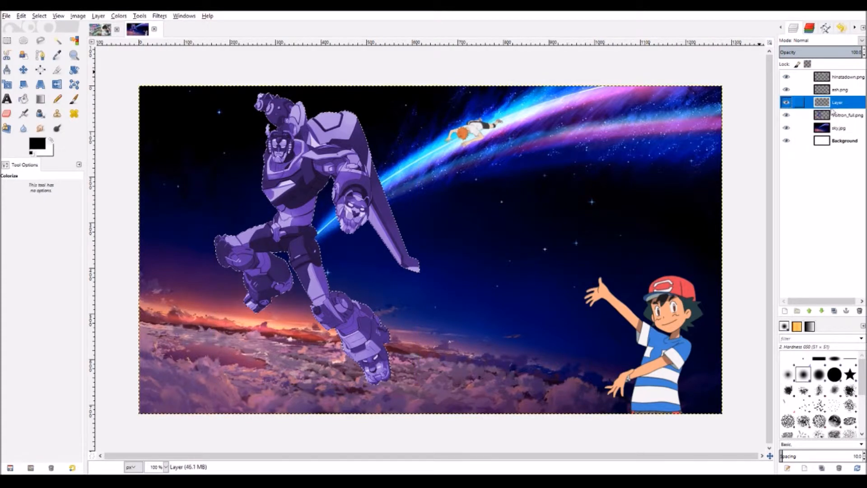
{"action": "left_click_drag", "start_coordinate": [823, 103], "coordinate": [828, 120]}
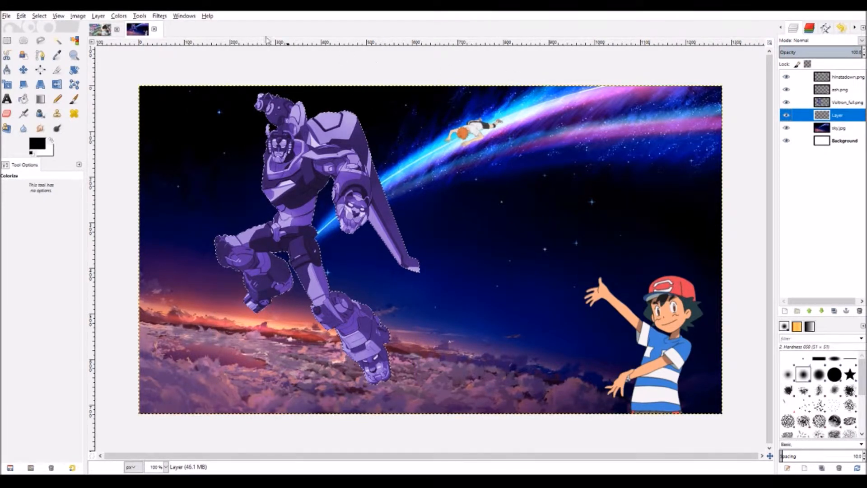
{"action": "left_click", "coordinate": [36, 17]}
{"action": "left_click", "coordinate": [68, 134]}
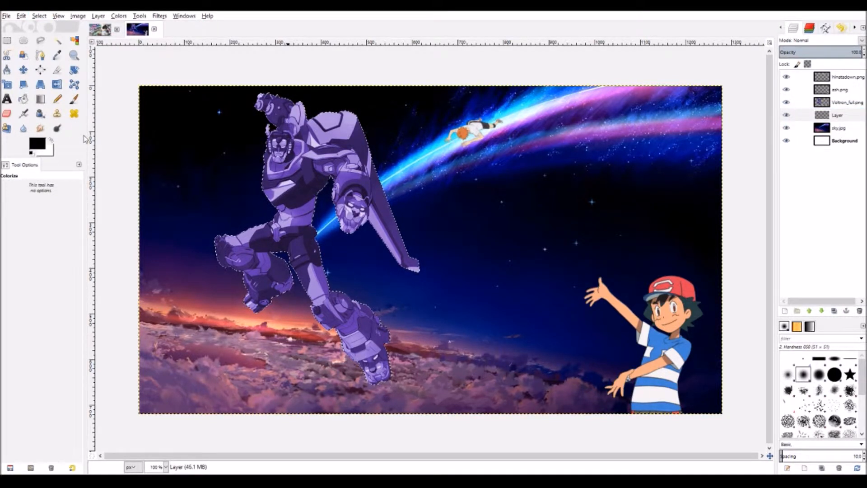
{"action": "left_click", "coordinate": [84, 168]}
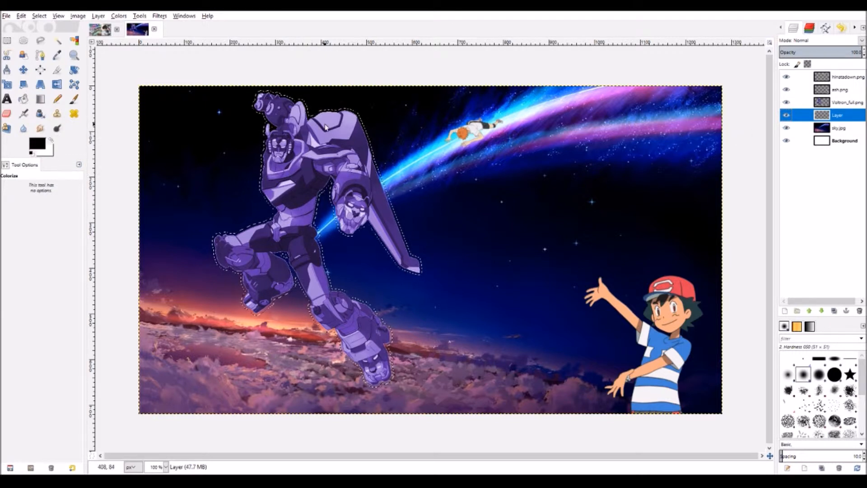
- Pick a blue from the comet and bucket fill the grown selection on the new layer
{"action": "left_click", "coordinate": [42, 145]}
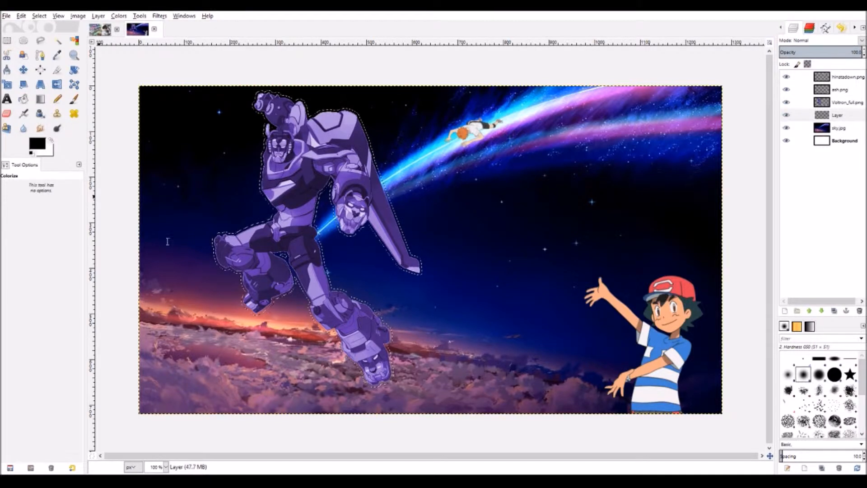
{"action": "left_click", "coordinate": [394, 169]}
{"action": "left_click", "coordinate": [106, 327]}
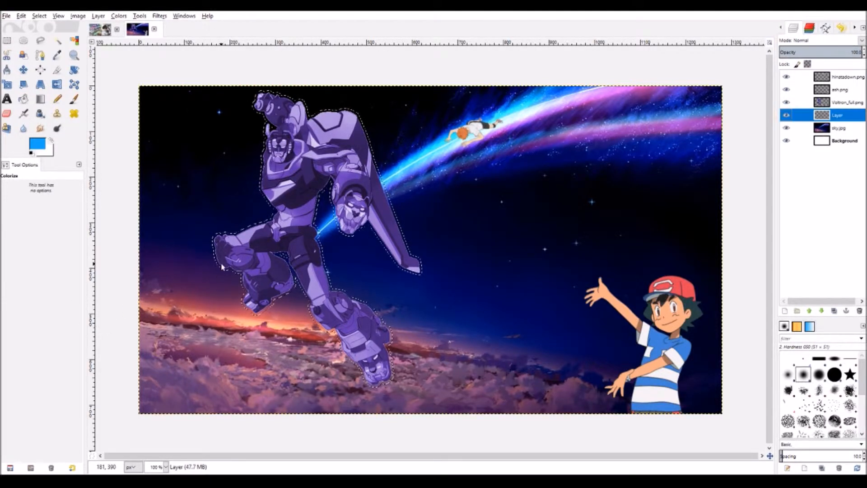
{"action": "left_click", "coordinate": [24, 99]}
{"action": "left_click", "coordinate": [291, 154]}
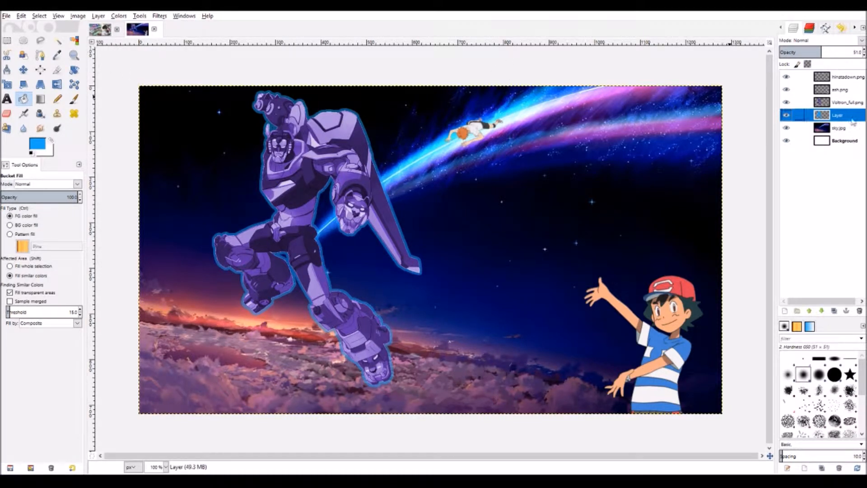
- Select the Voltron_full.png layer and grow the robot selection again
{"action": "left_click", "coordinate": [849, 103]}
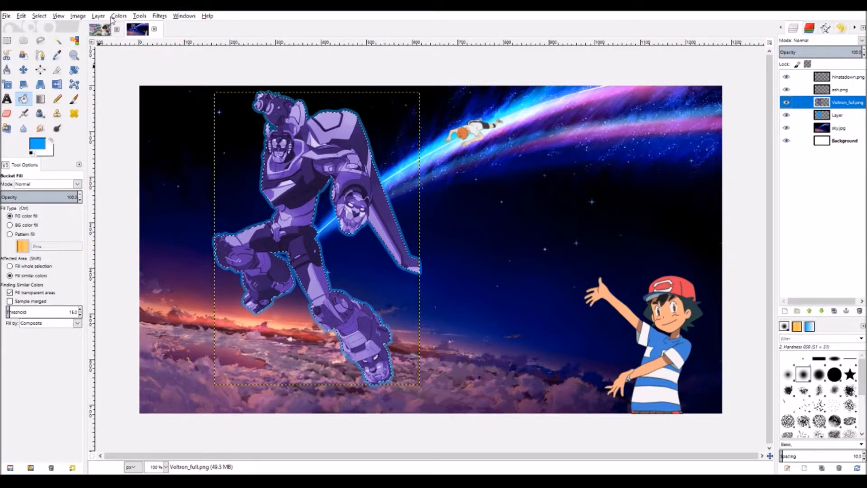
{"action": "left_click", "coordinate": [99, 25]}
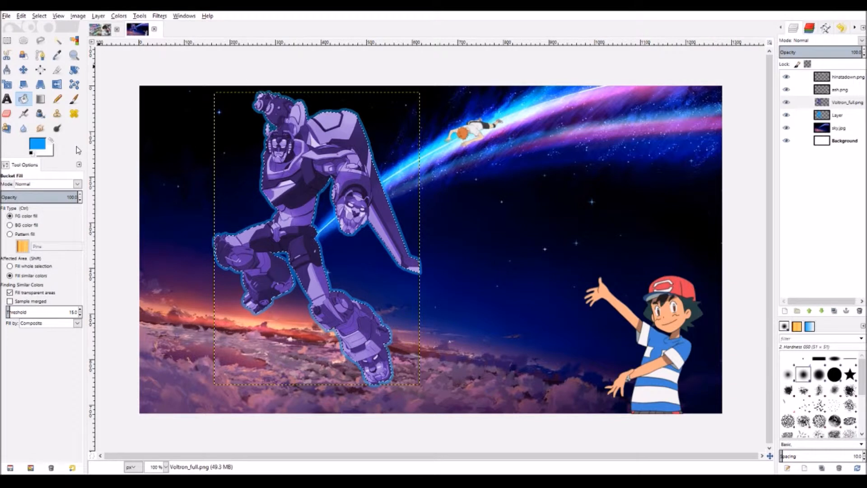
{"action": "left_click", "coordinate": [72, 173]}
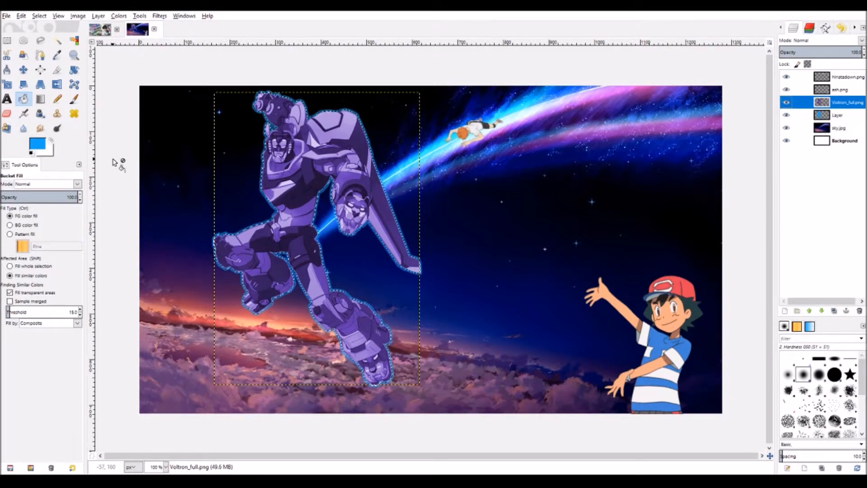
- Add Layer #1 above the blue outline and fill the robot selection with white
{"action": "left_click", "coordinate": [821, 119]}
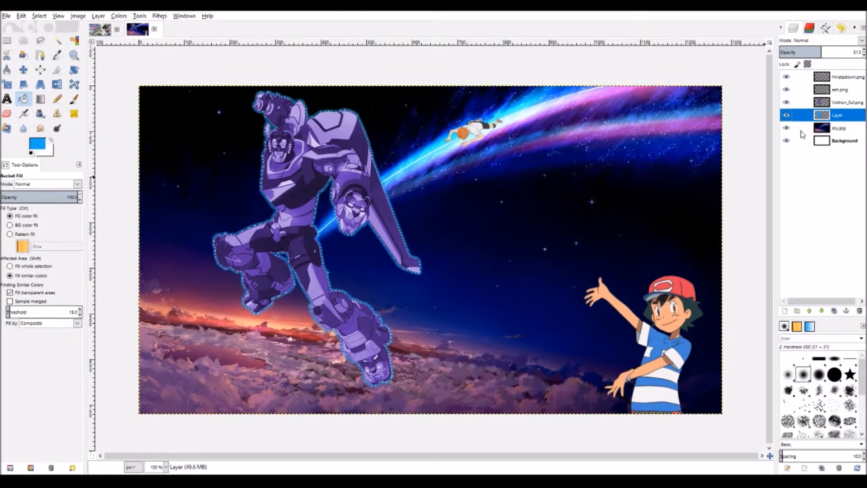
{"action": "left_click", "coordinate": [806, 194]}
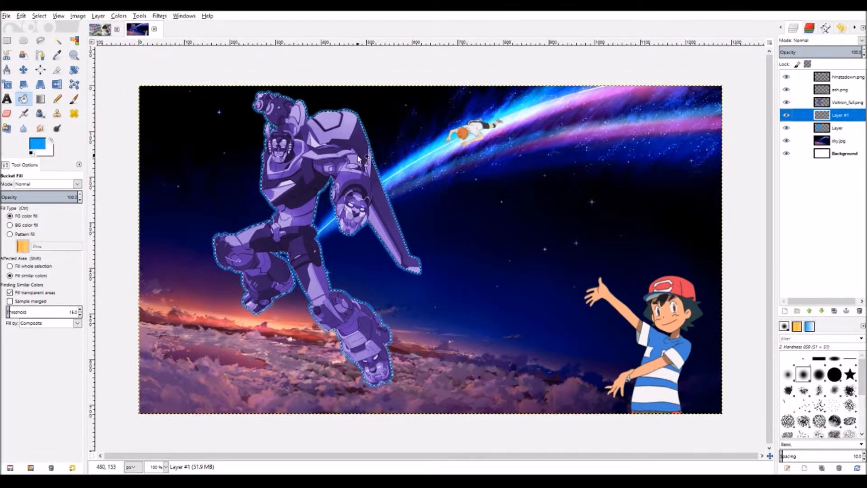
{"action": "left_click", "coordinate": [51, 141]}
{"action": "left_click", "coordinate": [307, 179]}
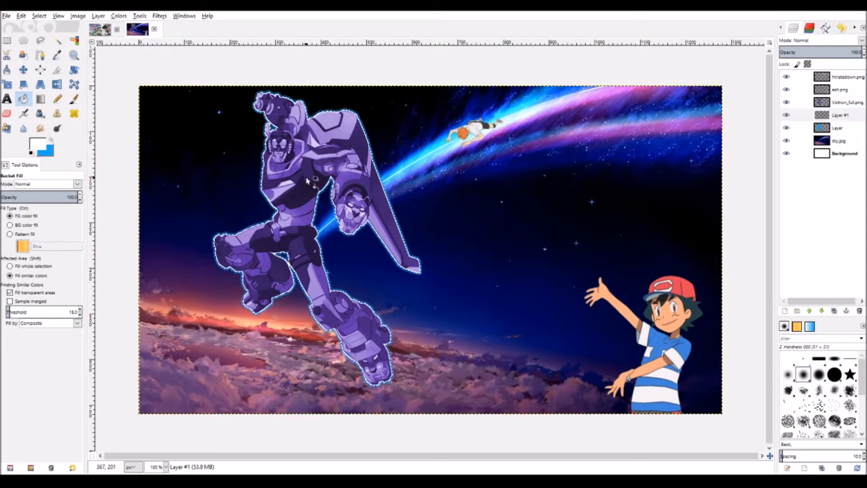
{"action": "left_click", "coordinate": [307, 179], "text": "ctrl"}
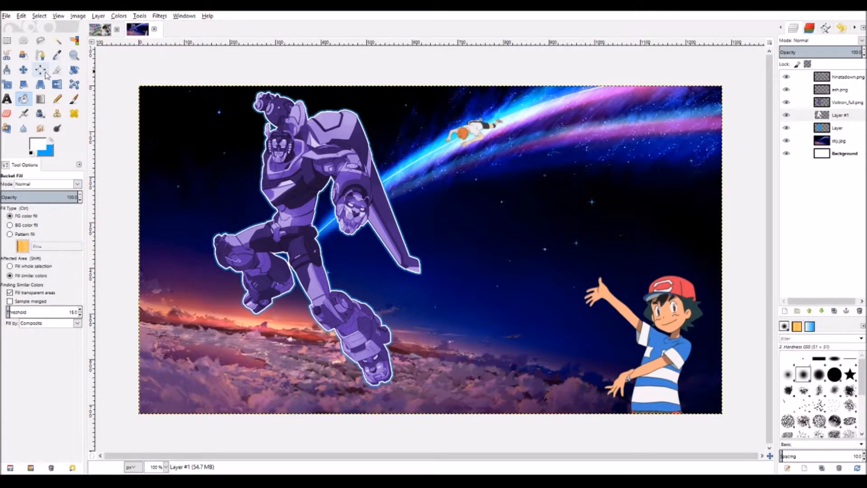
{"action": "left_click", "coordinate": [73, 55]}
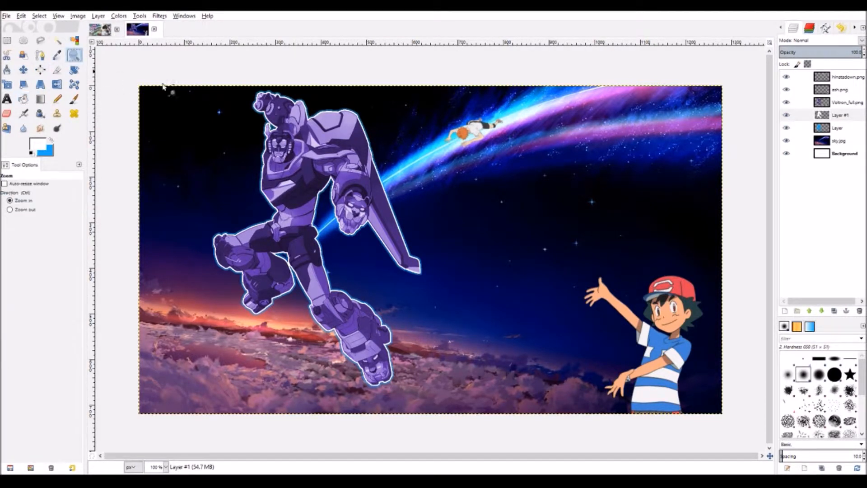
- Zoom in on the hinatadown.png flying figure and give it a pale blue Colorize tint
{"action": "left_click", "coordinate": [470, 135]}
{"action": "left_click", "coordinate": [482, 135]}
{"action": "left_click", "coordinate": [483, 136]}
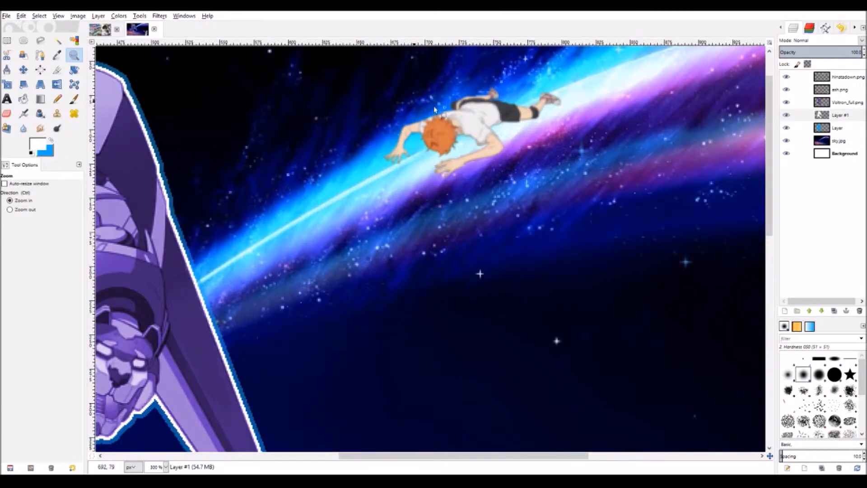
{"action": "left_click", "coordinate": [826, 77]}
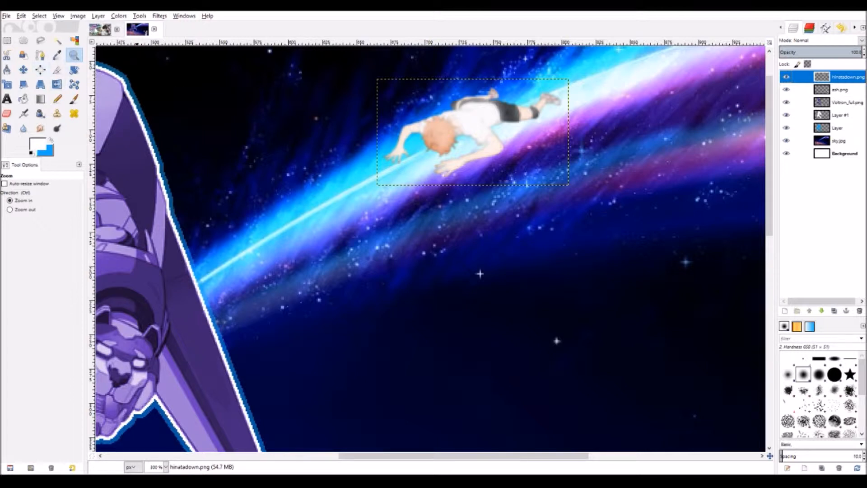
{"action": "left_click", "coordinate": [160, 16]}
{"action": "key", "text": "1"}
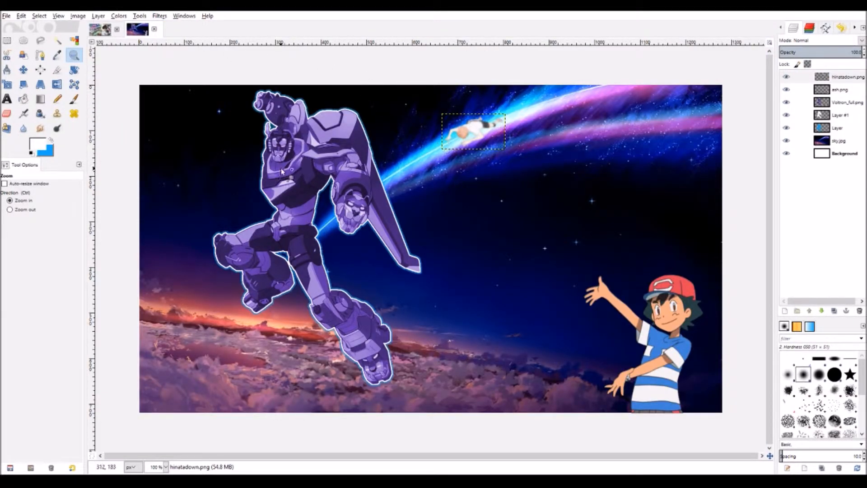
{"action": "left_click", "coordinate": [127, 18]}
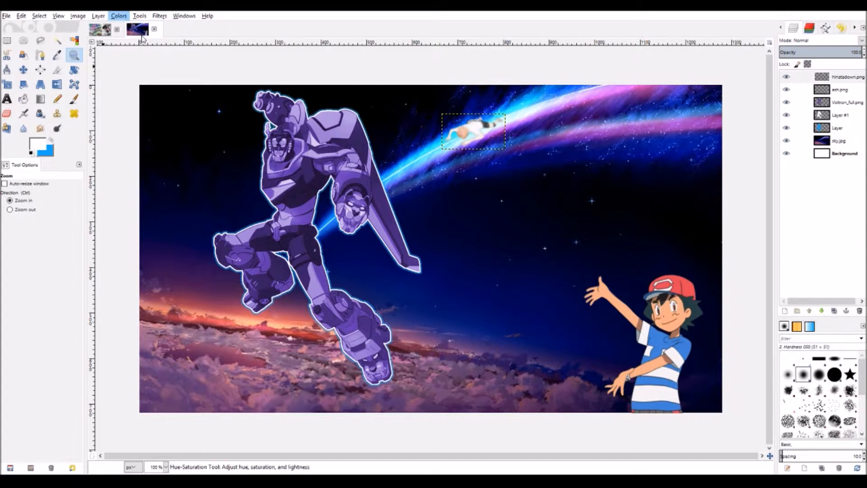
{"action": "left_click", "coordinate": [142, 48]}
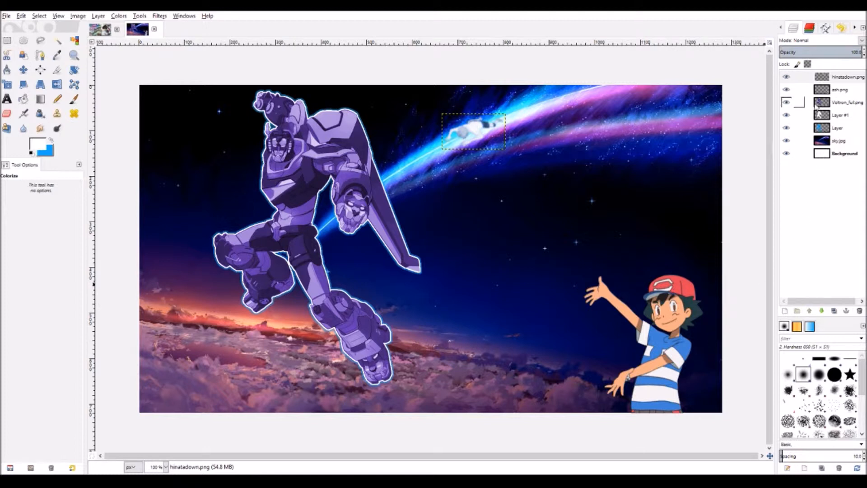
{"action": "left_click", "coordinate": [818, 94]}
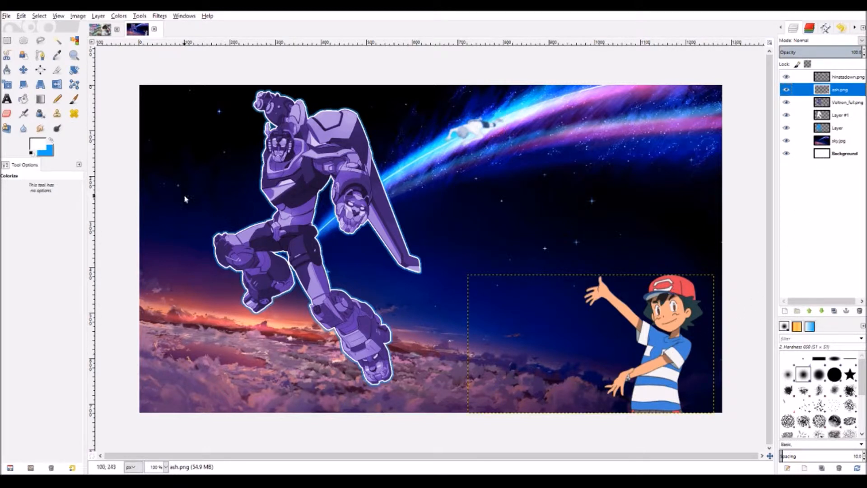
- Move the ash.png figure slightly left and add a Drop Shadow behind him
{"action": "left_click", "coordinate": [23, 69]}
{"action": "left_click_drag", "start_coordinate": [651, 363], "coordinate": [595, 362]}
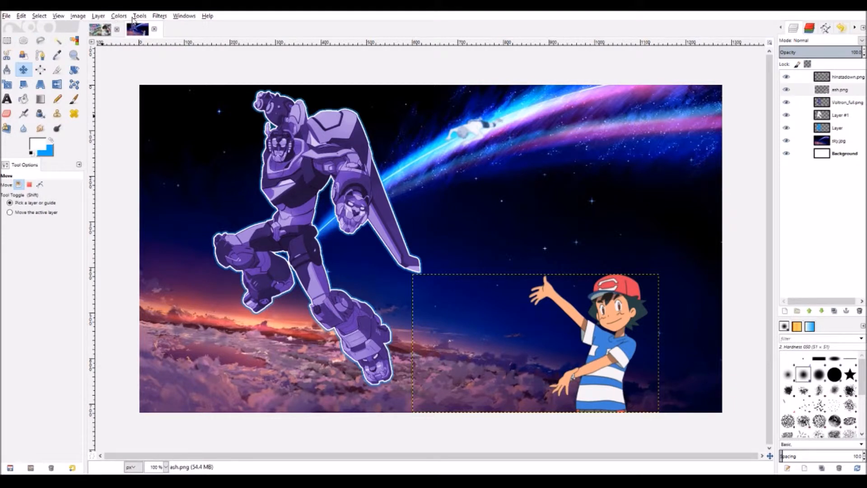
{"action": "left_click", "coordinate": [159, 16]}
{"action": "left_click", "coordinate": [303, 144]}
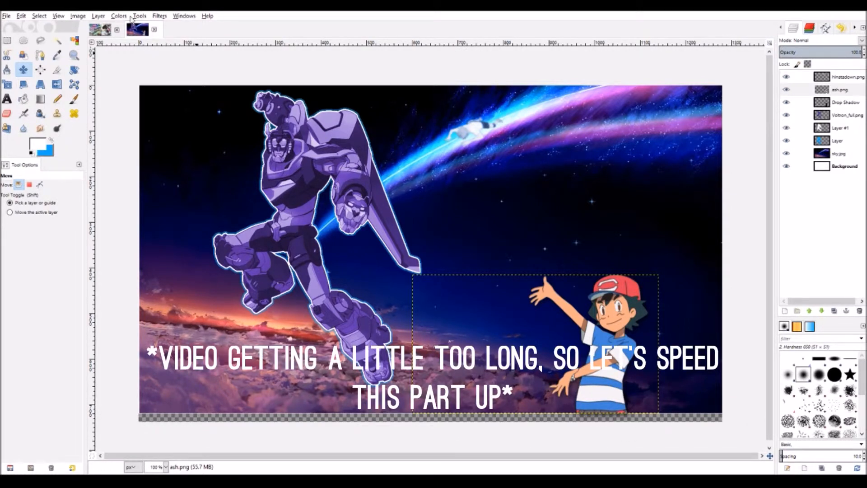
{"action": "left_click", "coordinate": [810, 164]}
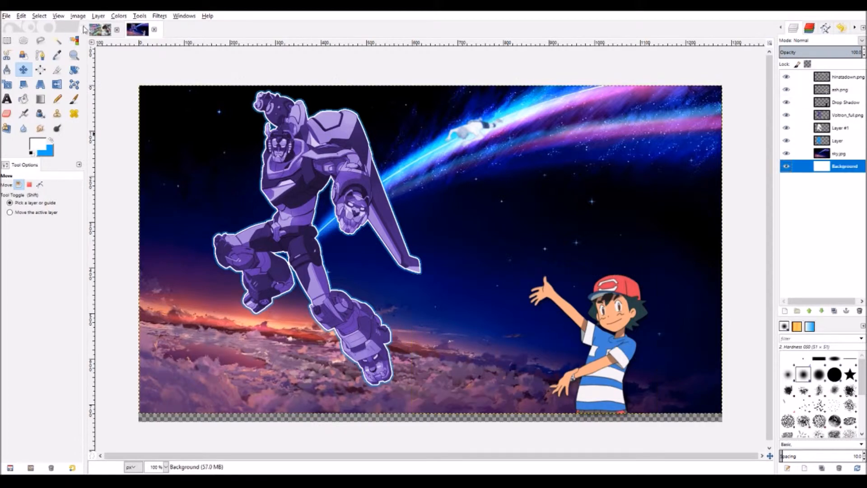
- With sky.jpg active, apply Image > Crop to Content to remove the transparent bottom strip
{"action": "left_click", "coordinate": [810, 157]}
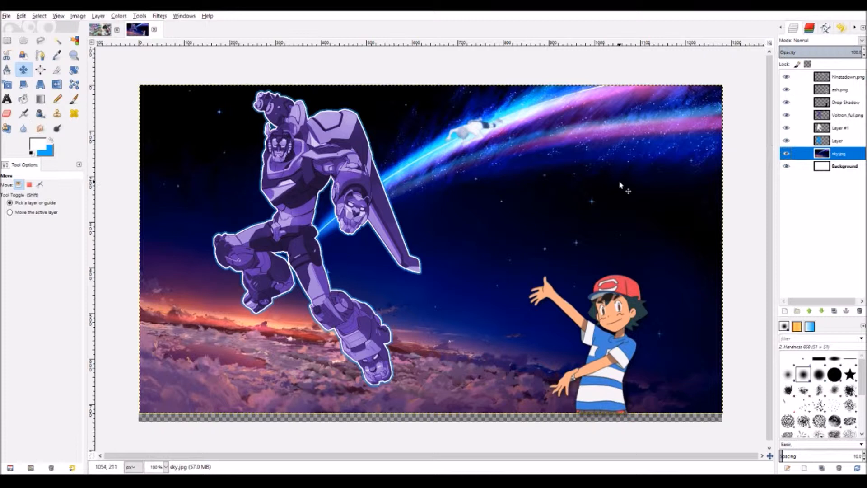
{"action": "left_click", "coordinate": [784, 166]}
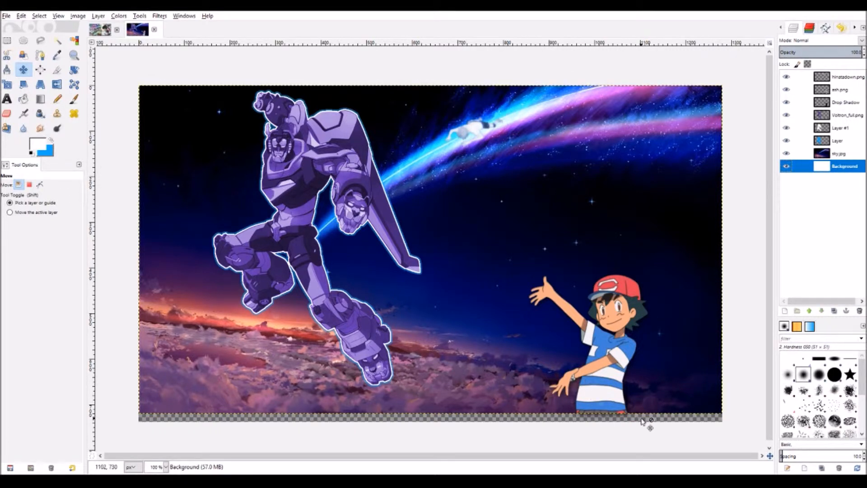
{"action": "left_click", "coordinate": [825, 158]}
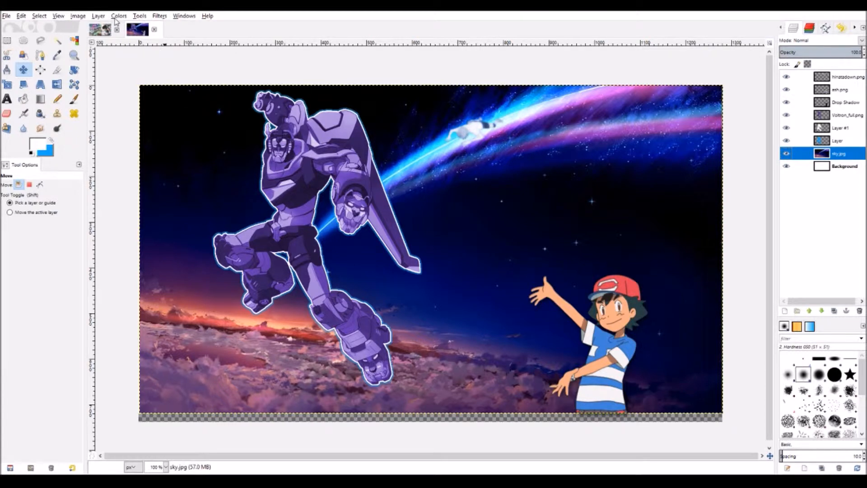
{"action": "left_click", "coordinate": [96, 17]}
{"action": "left_click", "coordinate": [100, 122]}
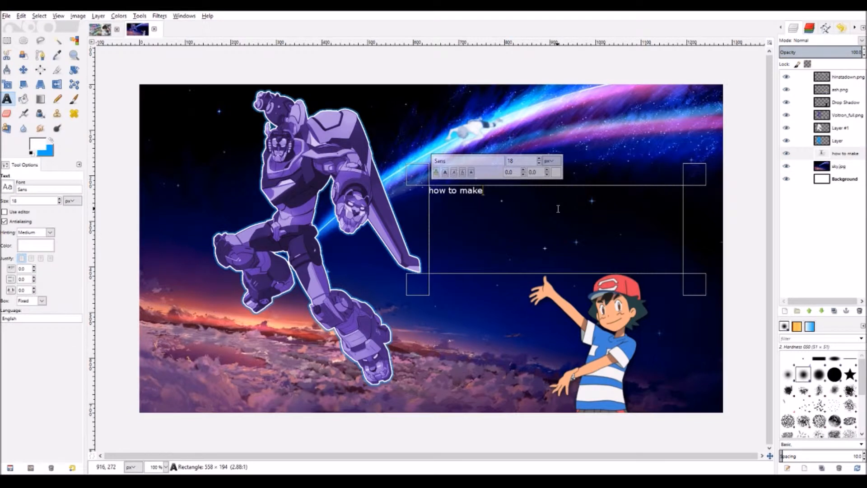
- Restyle the 'how to make' caption in Freestyle Script at a larger size
{"action": "left_click_drag", "start_coordinate": [558, 209], "coordinate": [436, 173]}
{"action": "left_click", "coordinate": [448, 185]}
{"action": "left_click_drag", "start_coordinate": [482, 208], "coordinate": [416, 202]}
{"action": "double_click", "coordinate": [453, 162]}
{"action": "type", "text": "I"}
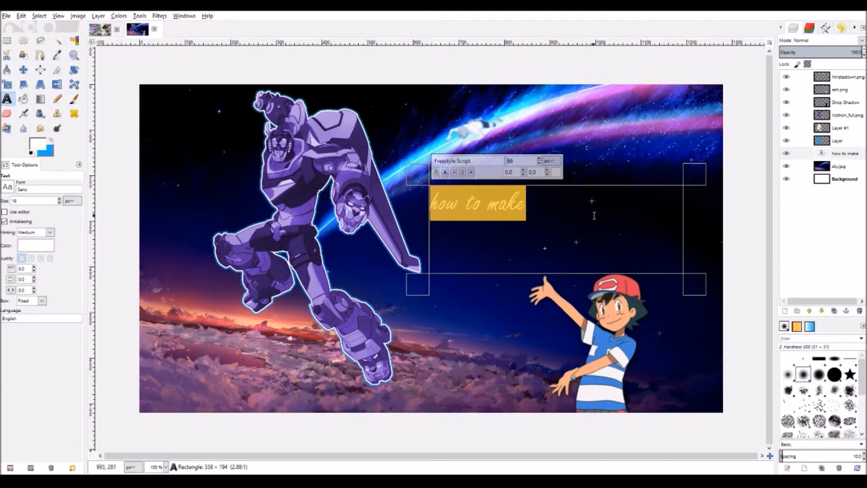
{"action": "left_click", "coordinate": [602, 231]}
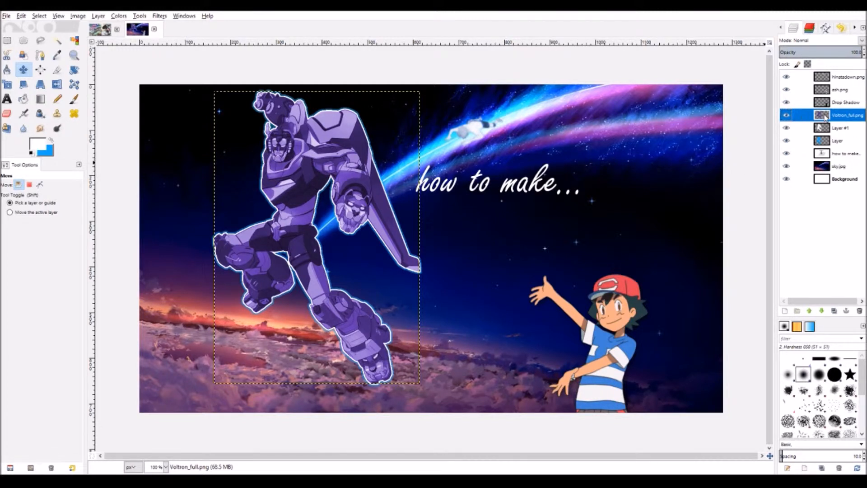
- Merge Voltron_full.png with both outline layers via Merge Down and nudge the robot slightly lower
{"action": "left_click", "coordinate": [784, 181]}
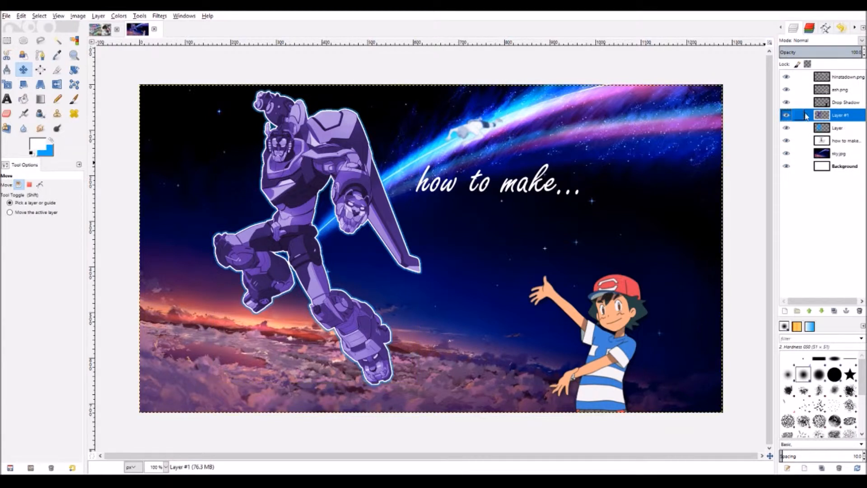
{"action": "right_click", "coordinate": [816, 118]}
{"action": "left_click", "coordinate": [801, 188]}
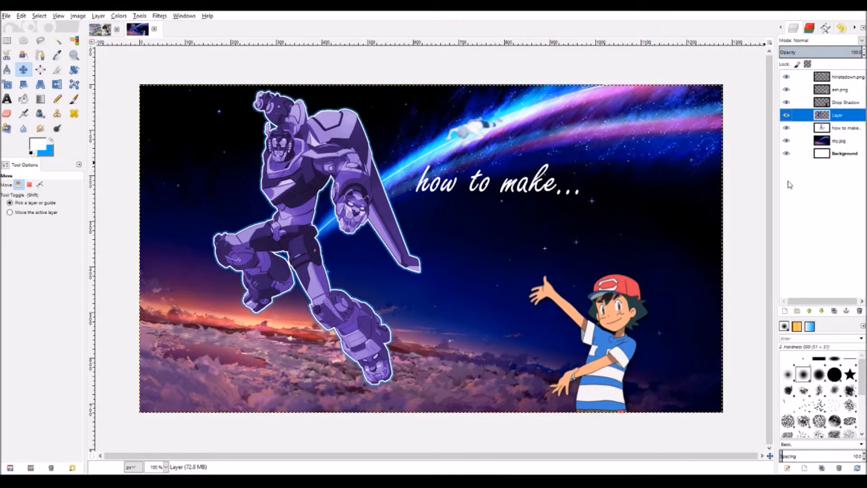
{"action": "left_click_drag", "start_coordinate": [318, 158], "coordinate": [313, 163]}
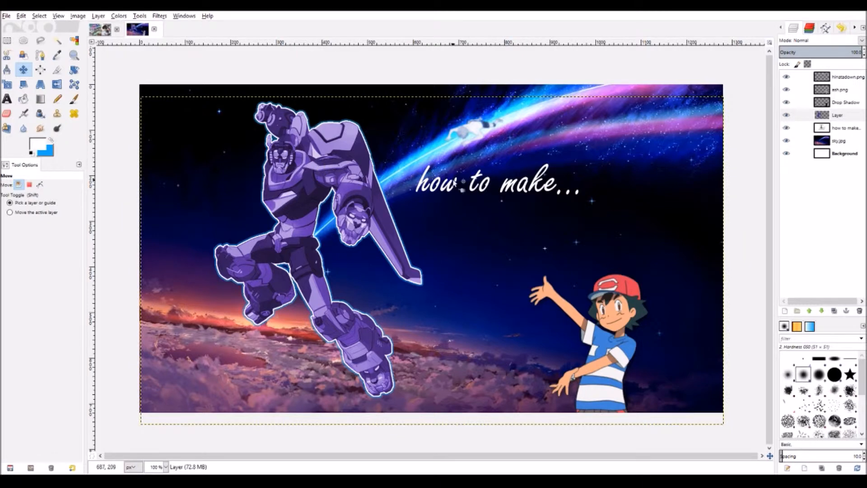
{"action": "left_click", "coordinate": [6, 99]}
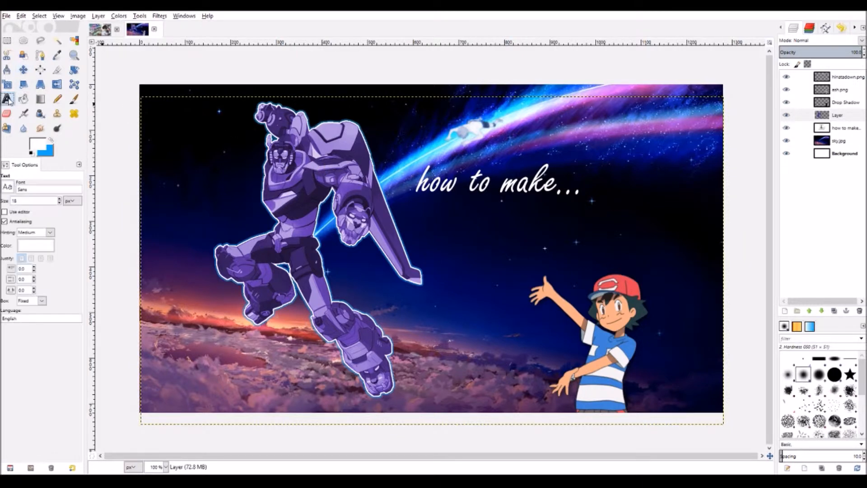
{"action": "left_click", "coordinate": [457, 182]}
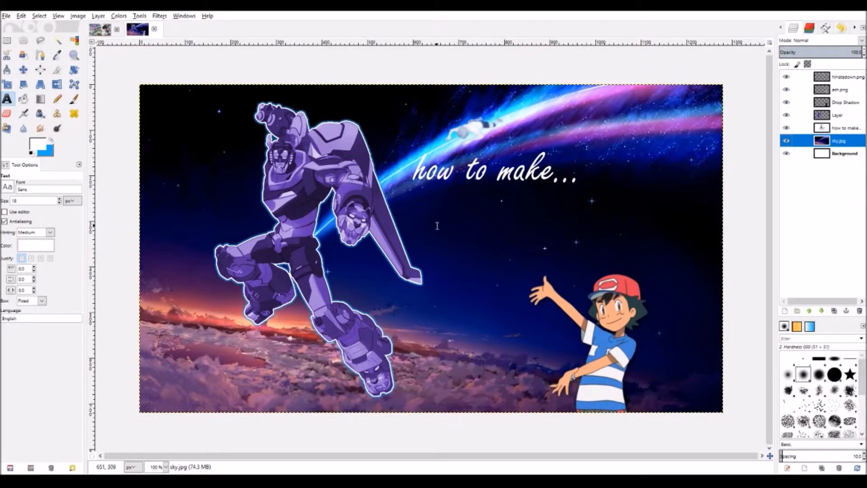
- Draw a text box below the caption and type 'A (decent...ish) THUMBNAIL!'
{"action": "left_click_drag", "start_coordinate": [412, 211], "coordinate": [665, 315]}
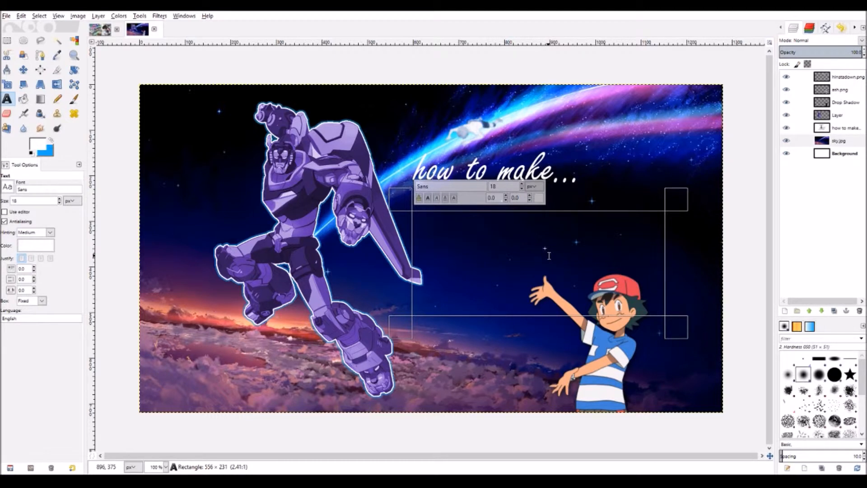
{"action": "type", "text": "a"}
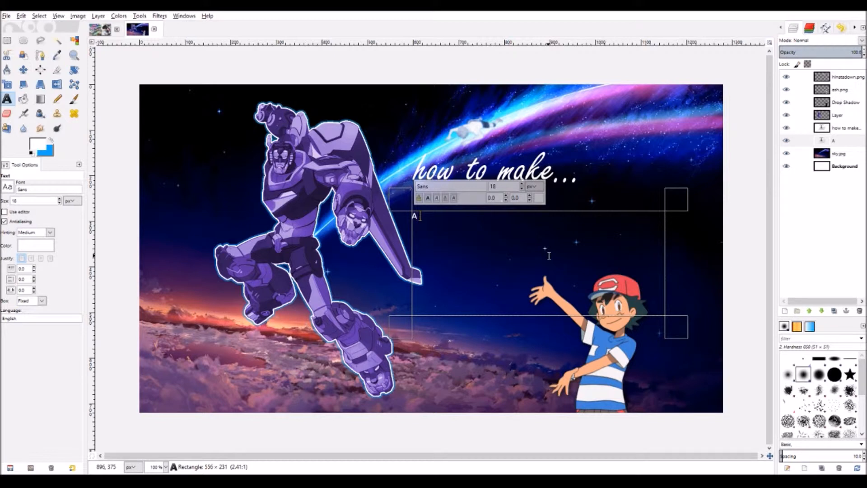
{"action": "type", "text": " THUMBNAIL!"}
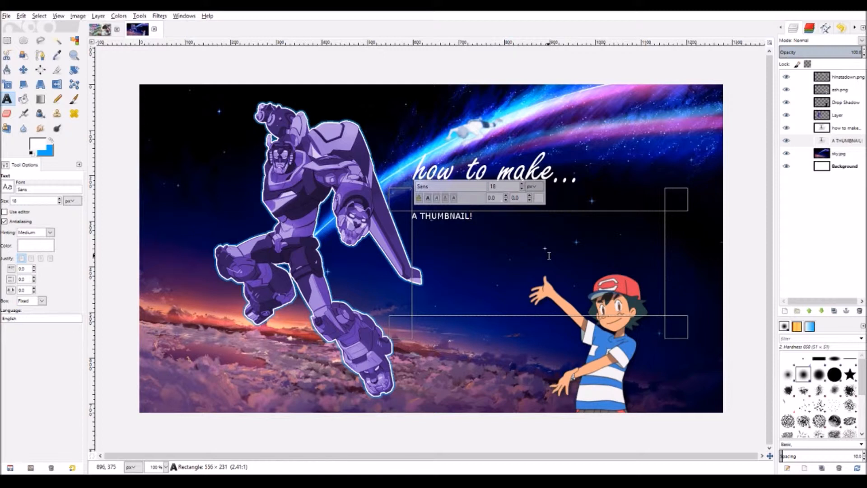
{"action": "type", "text": "()"}
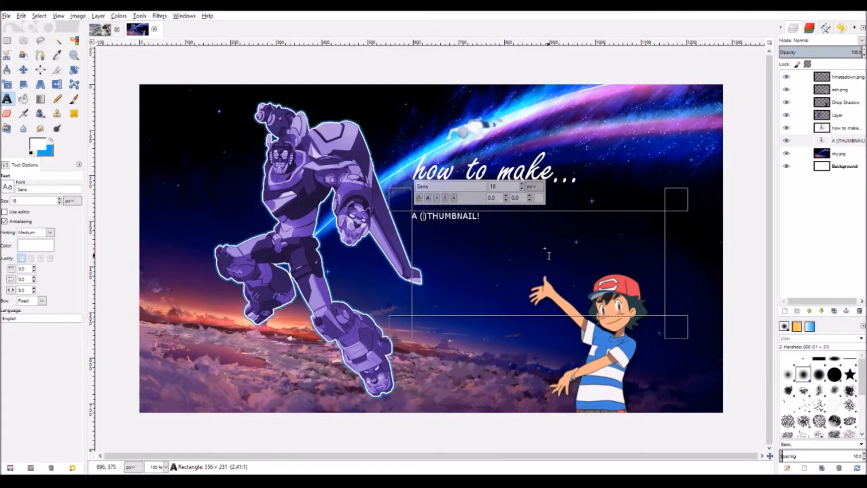
{"action": "type", "text": "decent"}
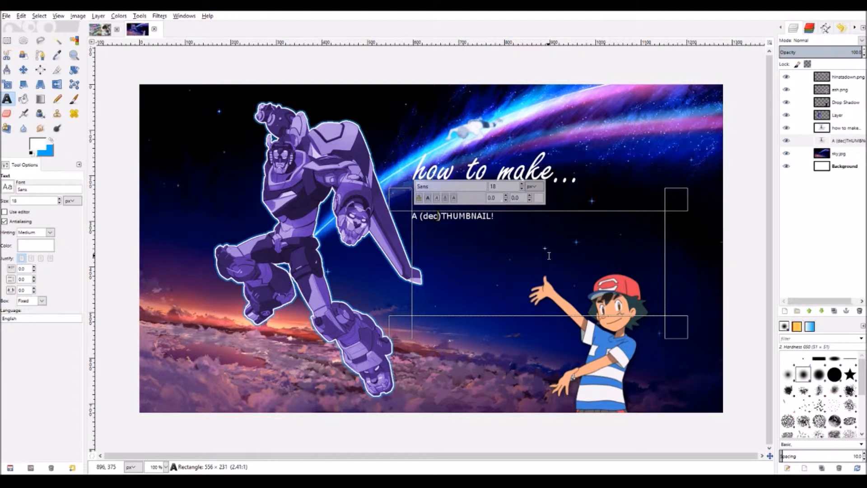
{"action": "type", "text": "...ish"}
{"action": "key", "text": "Right"}
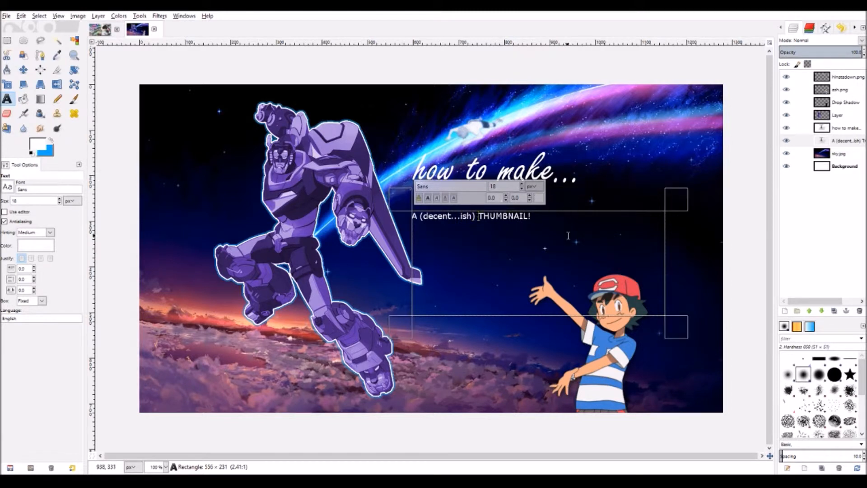
{"action": "left_click_drag", "start_coordinate": [531, 216], "coordinate": [410, 218]}
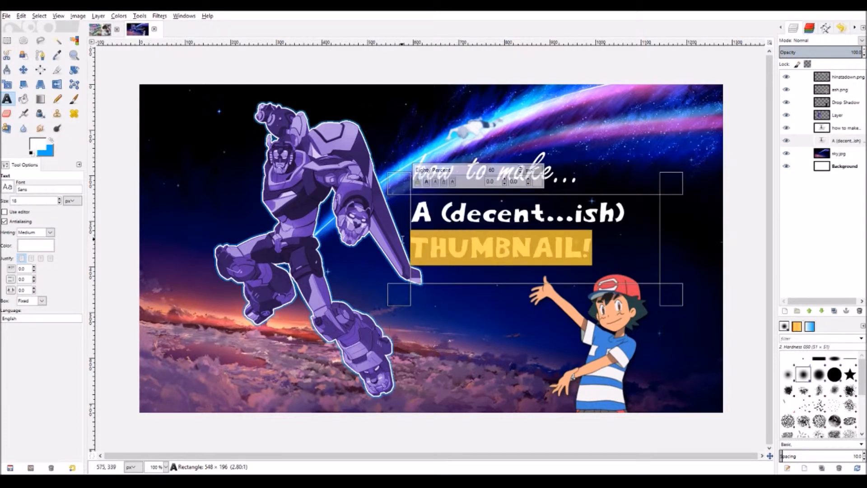
- Discard a stray empty text box and resize the title's text box to fit its lines
{"action": "scroll", "coordinate": [521, 171], "scroll_direction": "up", "scroll_amount": 15}
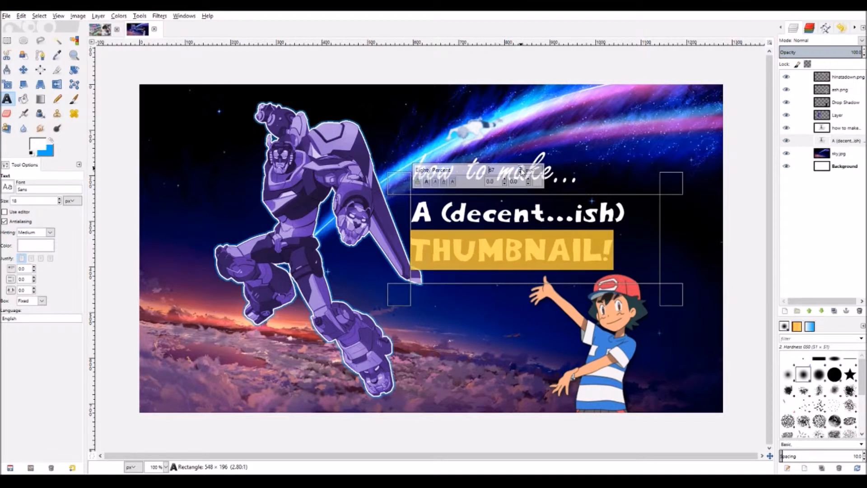
{"action": "scroll", "coordinate": [521, 171], "scroll_direction": "up", "scroll_amount": 8}
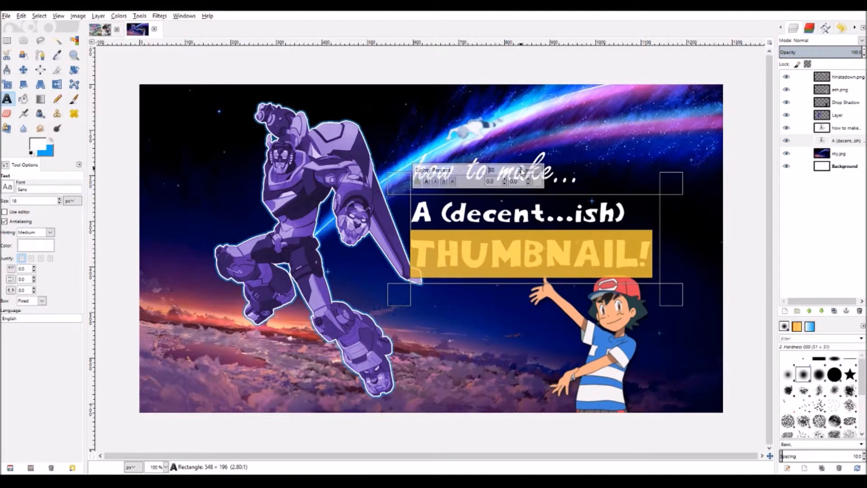
{"action": "left_click", "coordinate": [683, 182]}
{"action": "left_click", "coordinate": [478, 318]}
{"action": "left_click", "coordinate": [445, 227]}
{"action": "left_click", "coordinate": [497, 319]}
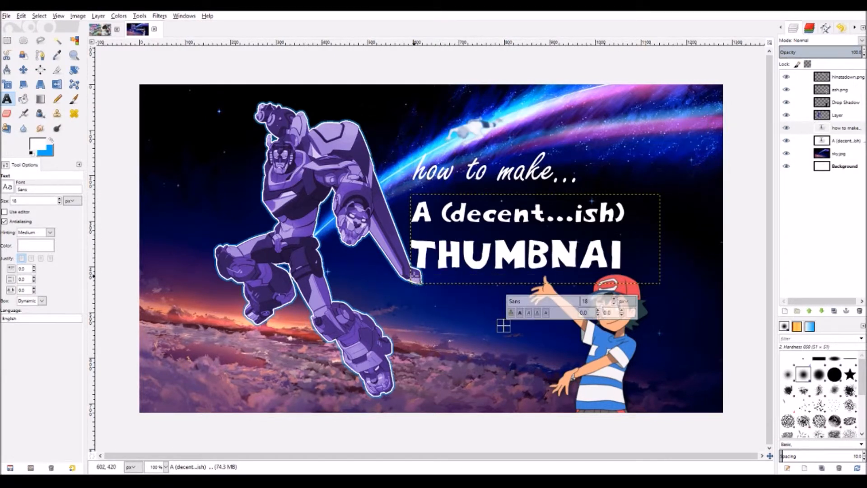
{"action": "left_click", "coordinate": [511, 238]}
{"action": "left_click", "coordinate": [538, 253]}
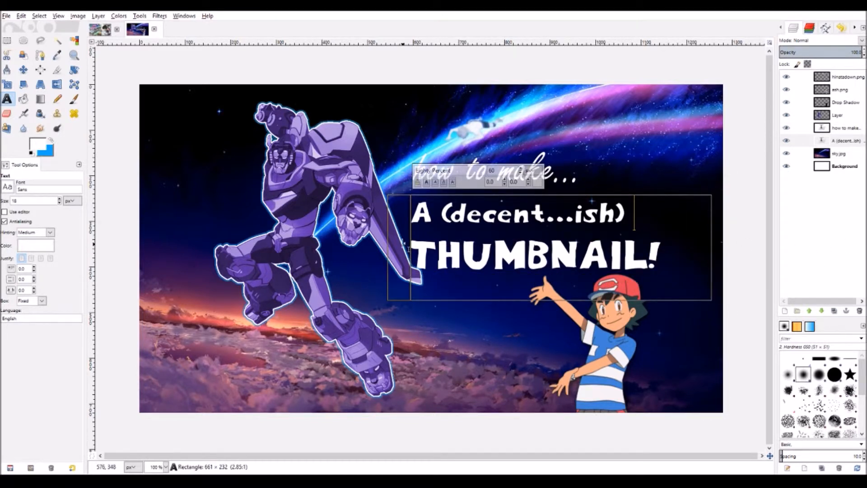
{"action": "left_click_drag", "start_coordinate": [401, 185], "coordinate": [409, 186]}
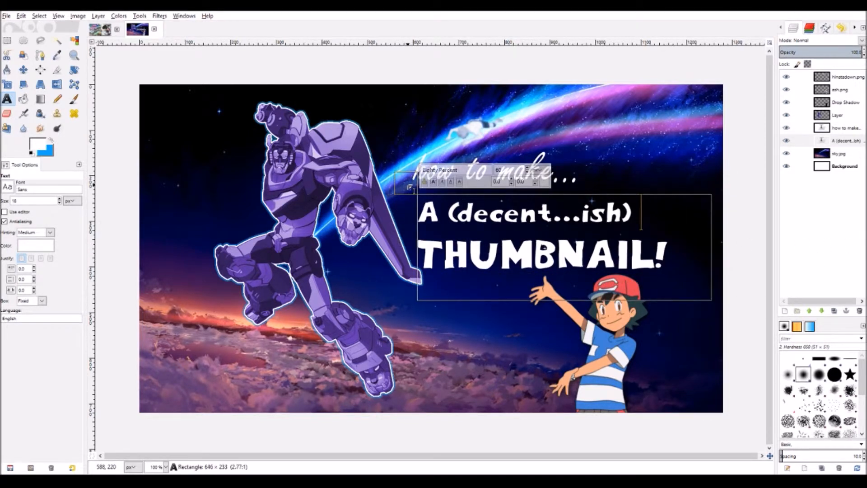
- Reselect all of the title text to set it in a white playful display font
{"action": "left_click", "coordinate": [832, 214]}
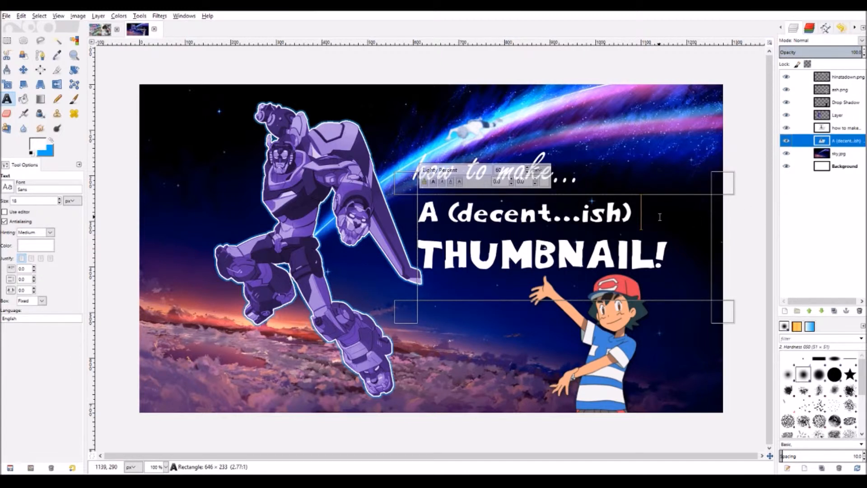
{"action": "left_click", "coordinate": [834, 154]}
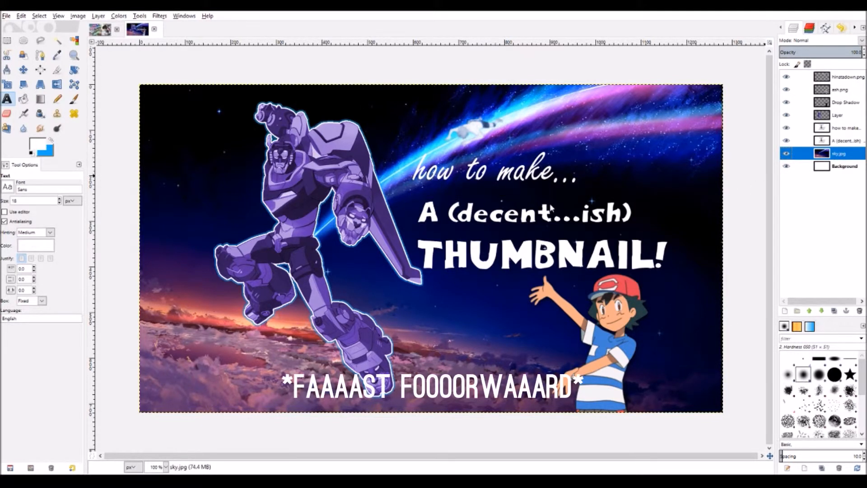
{"action": "left_click", "coordinate": [516, 244]}
{"action": "key", "text": "ctrl+a"}
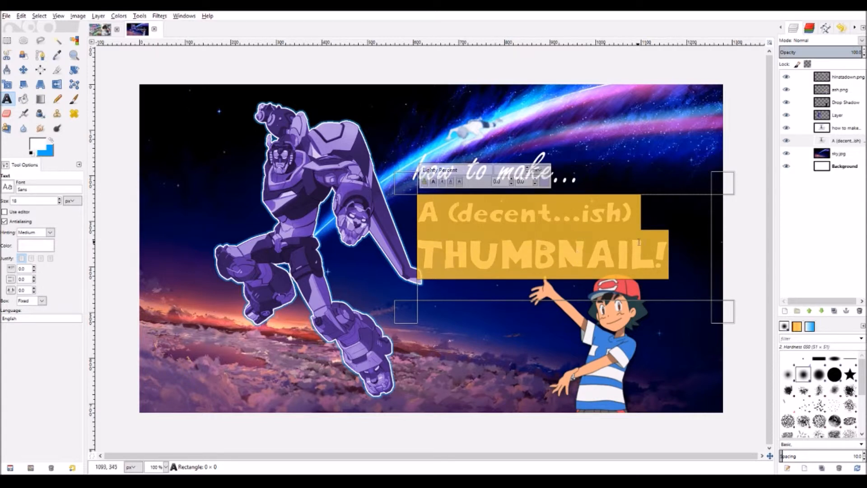
{"action": "left_click", "coordinate": [688, 228]}
{"action": "key", "text": "ctrl+a"}
{"action": "left_click", "coordinate": [707, 224]}
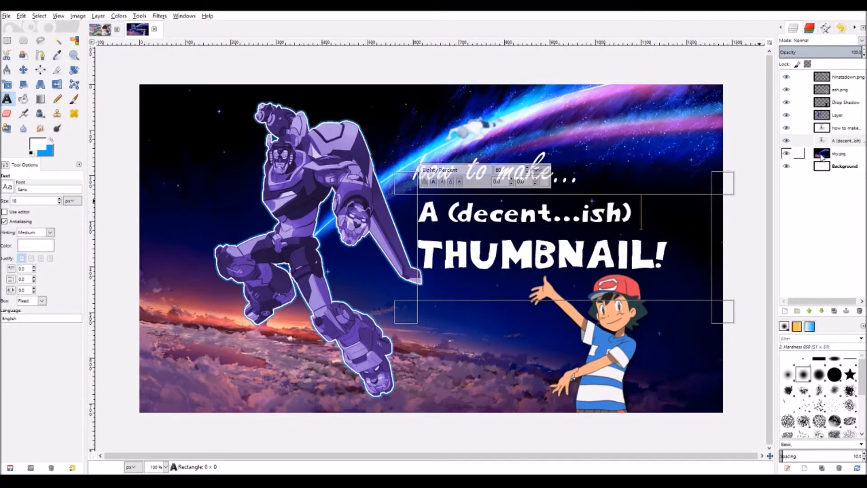
{"action": "left_click", "coordinate": [822, 155]}
{"action": "left_click", "coordinate": [794, 220]}
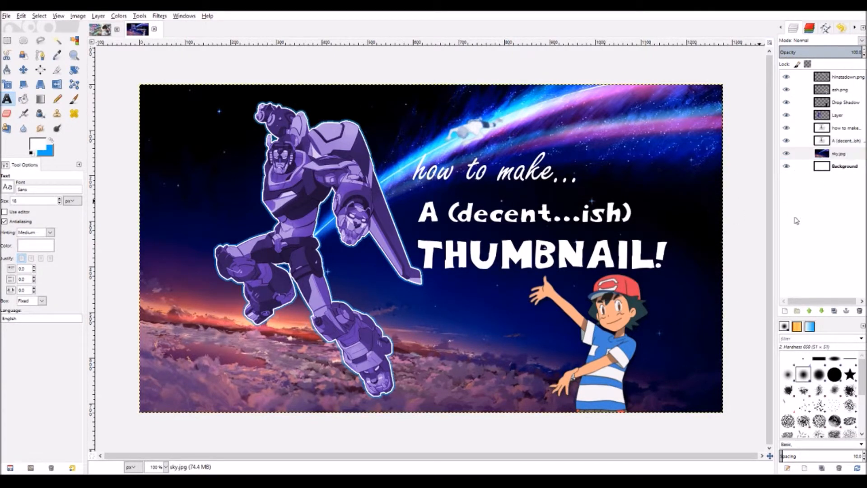
- Add empty Layer #1, merge the title text down into it, and select the letter shapes
{"action": "left_click", "coordinate": [777, 256]}
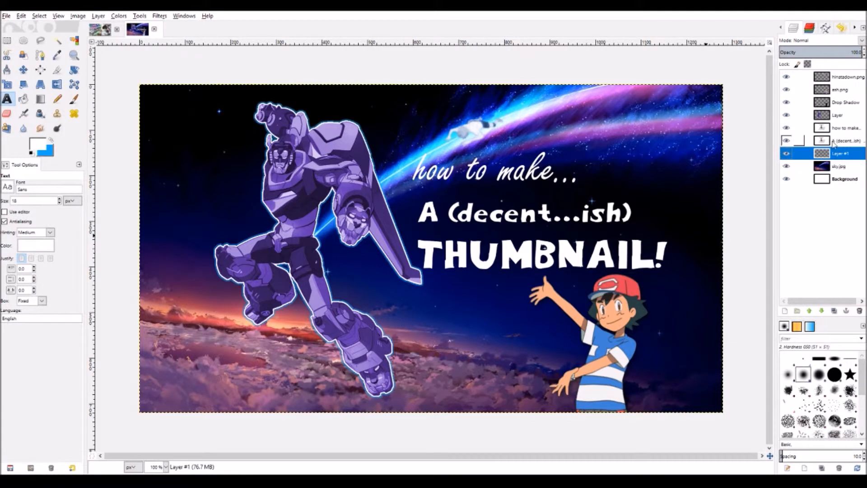
{"action": "left_click", "coordinate": [840, 140]}
{"action": "left_click", "coordinate": [835, 154]}
{"action": "left_click", "coordinate": [822, 142]}
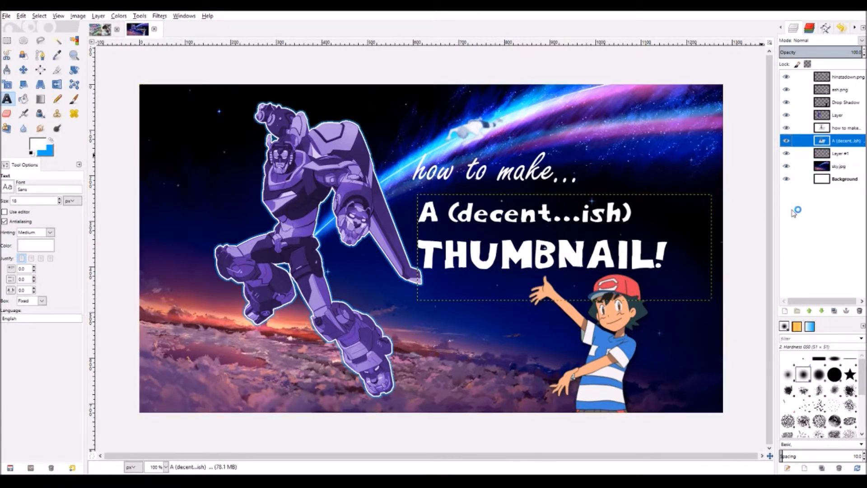
{"action": "left_click", "coordinate": [782, 220]}
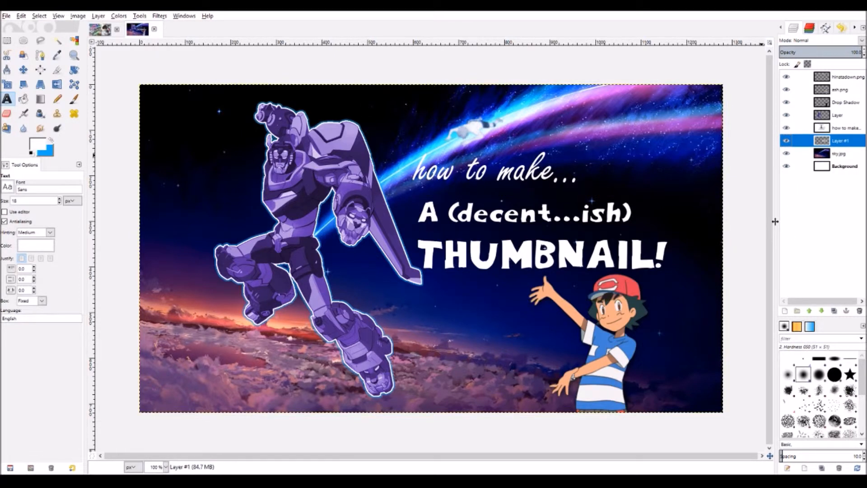
{"action": "left_click", "coordinate": [772, 364]}
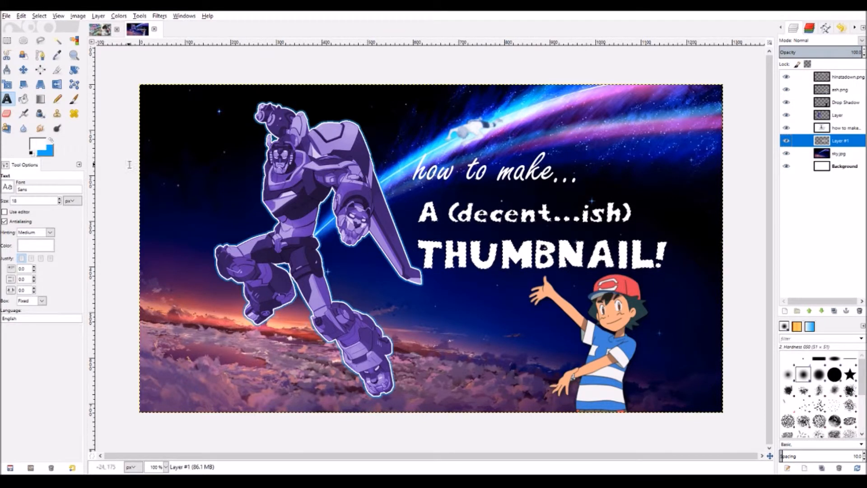
{"action": "left_click", "coordinate": [40, 100]}
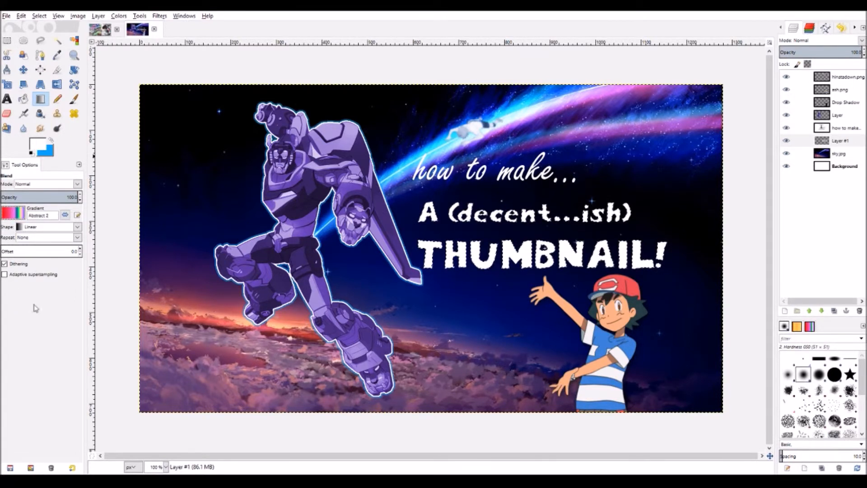
- Try several gradient fills across the title letters, including Abstract and Blue Green
{"action": "left_click_drag", "start_coordinate": [461, 191], "coordinate": [556, 277]}
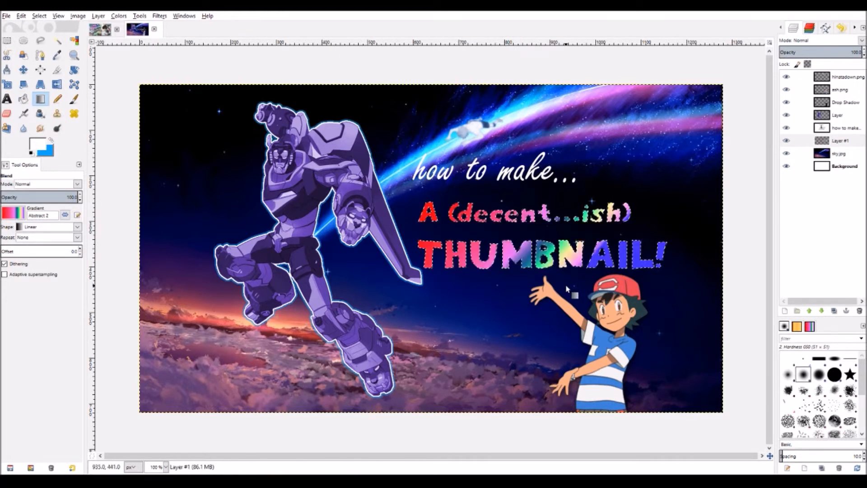
{"action": "left_click_drag", "start_coordinate": [465, 191], "coordinate": [564, 280]}
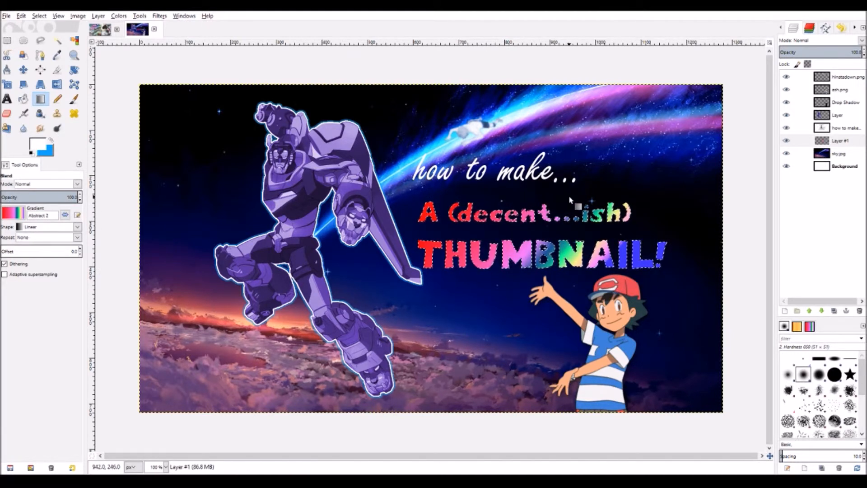
{"action": "left_click_drag", "start_coordinate": [571, 199], "coordinate": [510, 260]}
{"action": "left_click_drag", "start_coordinate": [520, 201], "coordinate": [520, 331]}
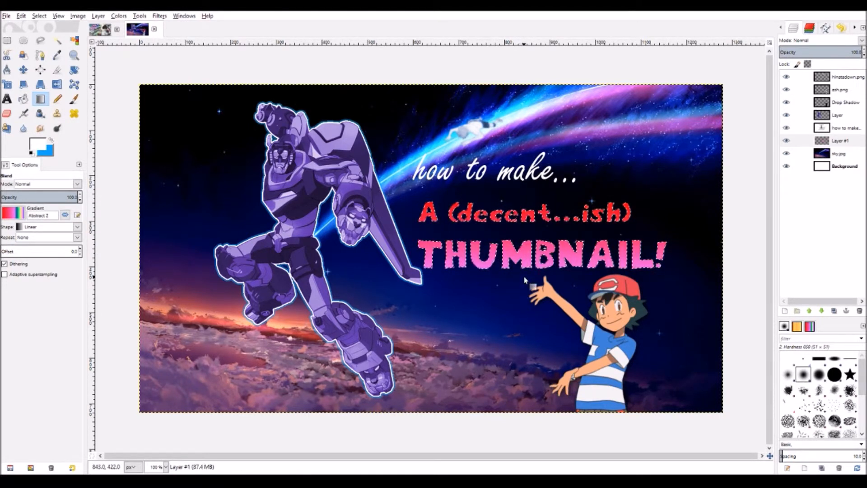
{"action": "left_click_drag", "start_coordinate": [593, 198], "coordinate": [411, 285]}
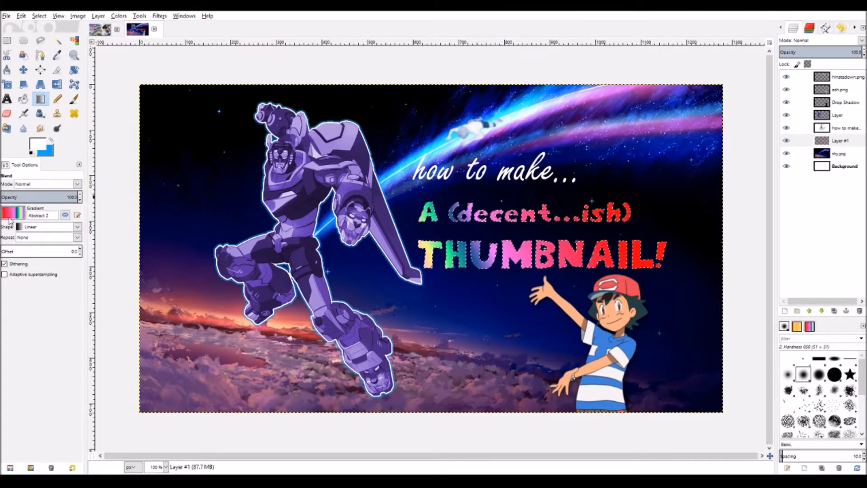
{"action": "left_click", "coordinate": [18, 301]}
{"action": "left_click_drag", "start_coordinate": [578, 200], "coordinate": [453, 277]}
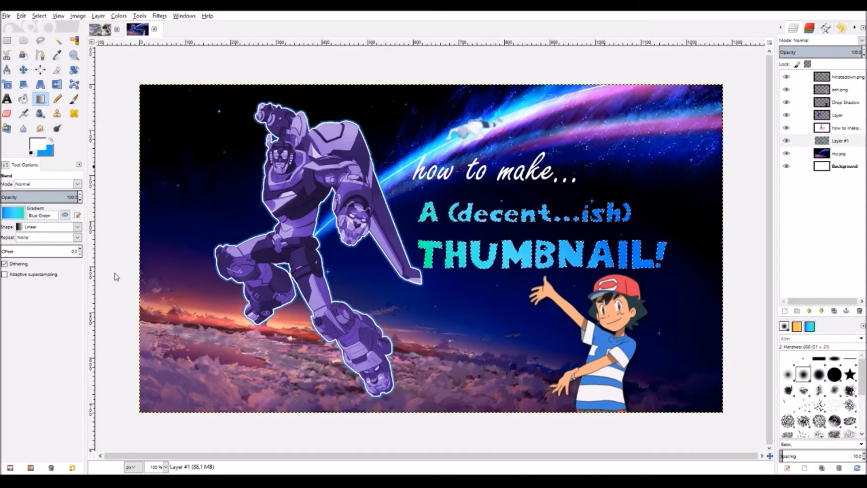
- Fill the letters with a light purple FG to BG gradient, deselect, and nudge the title down-right
{"action": "left_click", "coordinate": [120, 293]}
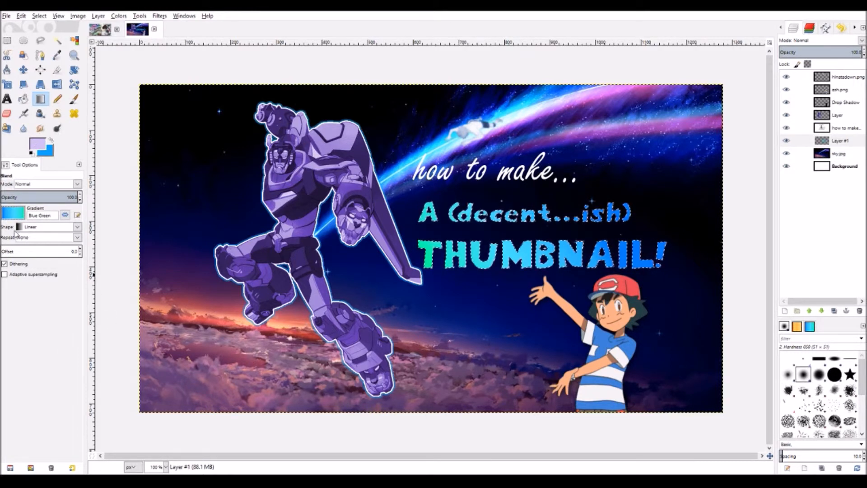
{"action": "left_click", "coordinate": [17, 239]}
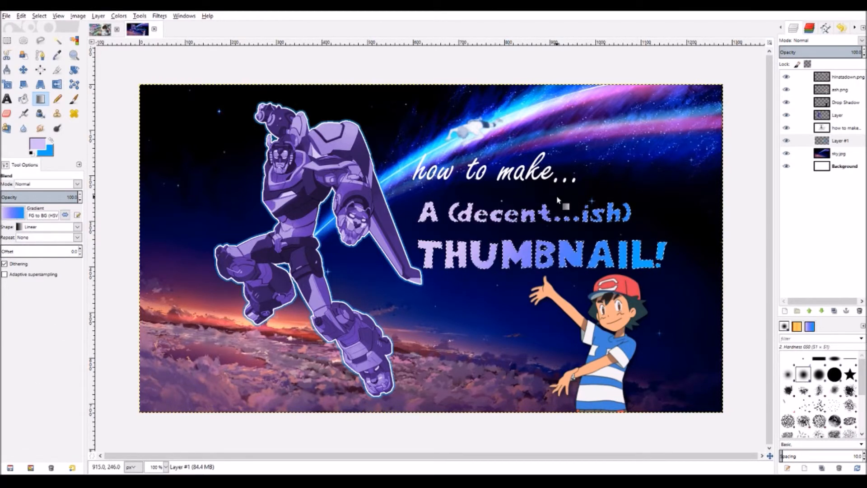
{"action": "key", "text": "ctrl+shift+a"}
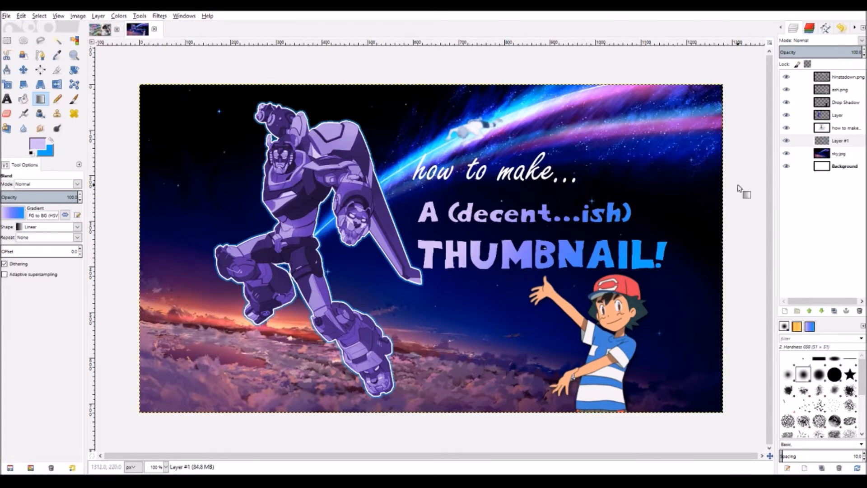
{"action": "left_click", "coordinate": [827, 143]}
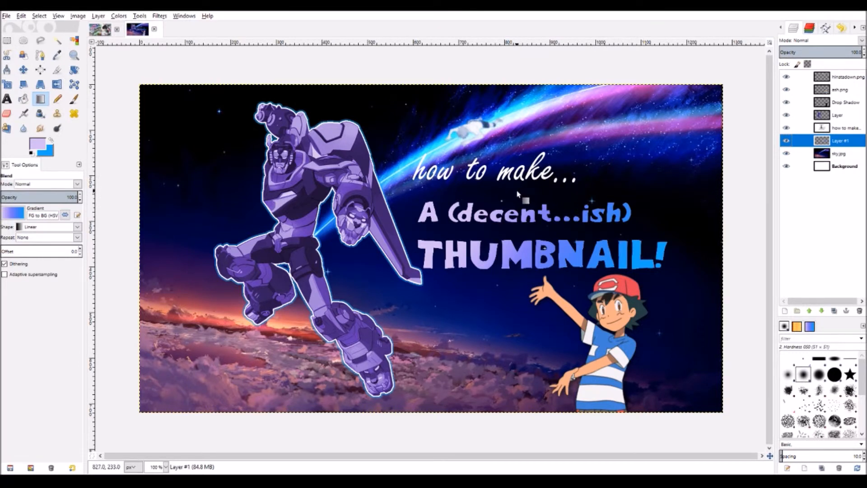
{"action": "left_click_drag", "start_coordinate": [449, 187], "coordinate": [455, 194]}
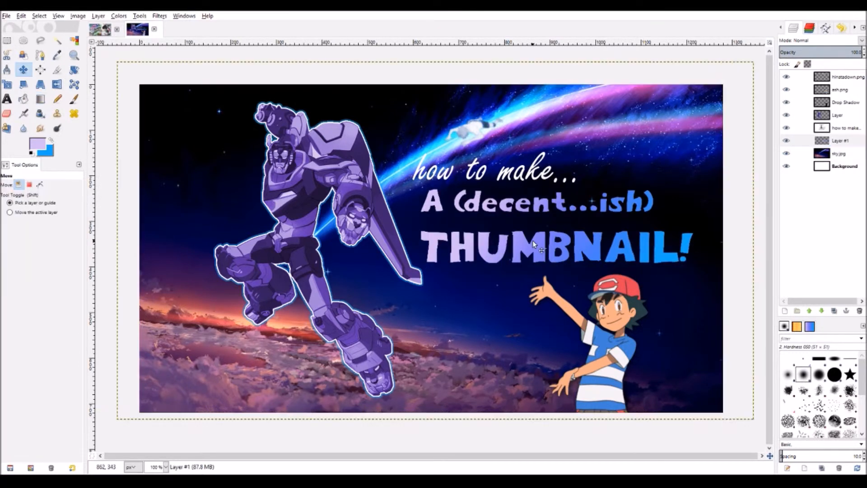
- Nudge the 'how to make...' line up and right, then repeat the Drop Shadow on Layer #1
{"action": "left_click", "coordinate": [74, 70]}
{"action": "left_click_drag", "start_coordinate": [430, 218], "coordinate": [561, 254]}
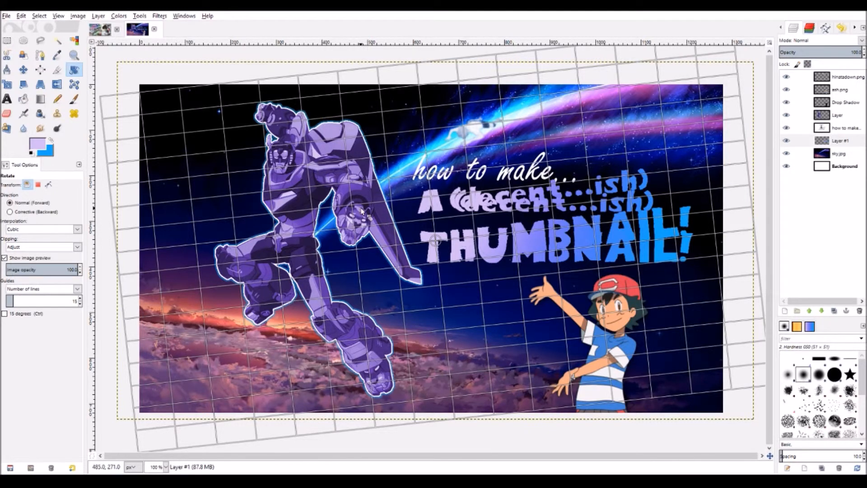
{"action": "key", "text": "Escape"}
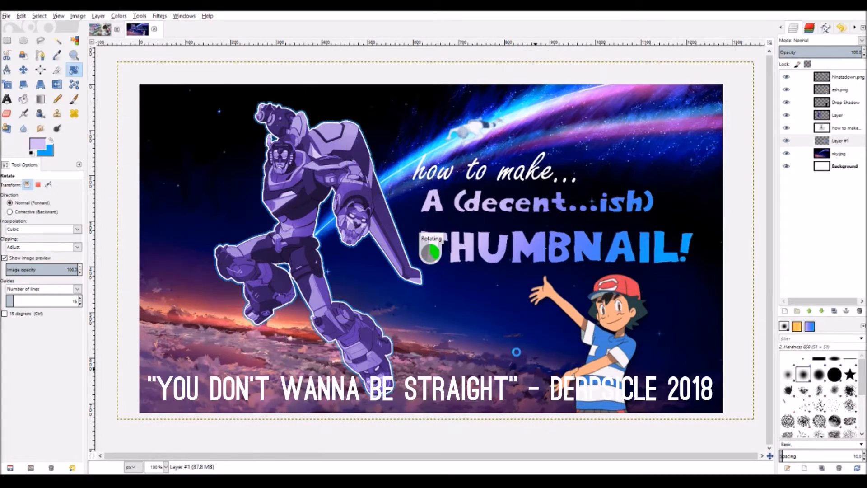
{"action": "left_click", "coordinate": [23, 69]}
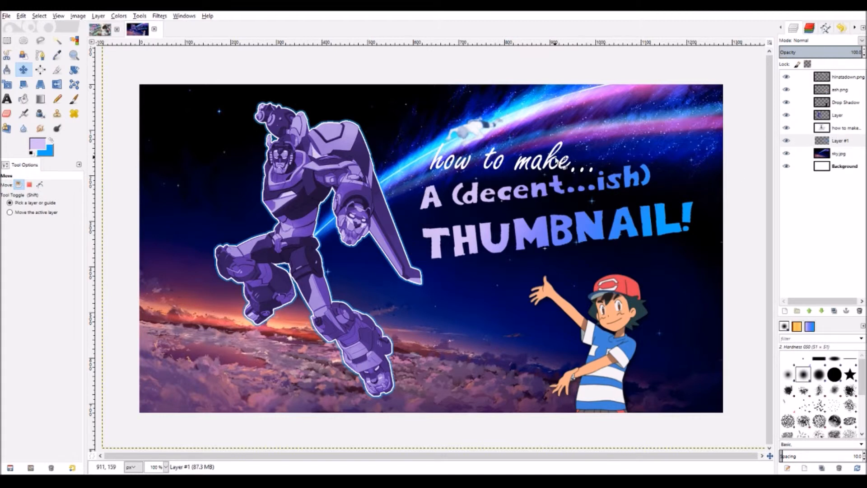
{"action": "left_click_drag", "start_coordinate": [534, 168], "coordinate": [557, 160]}
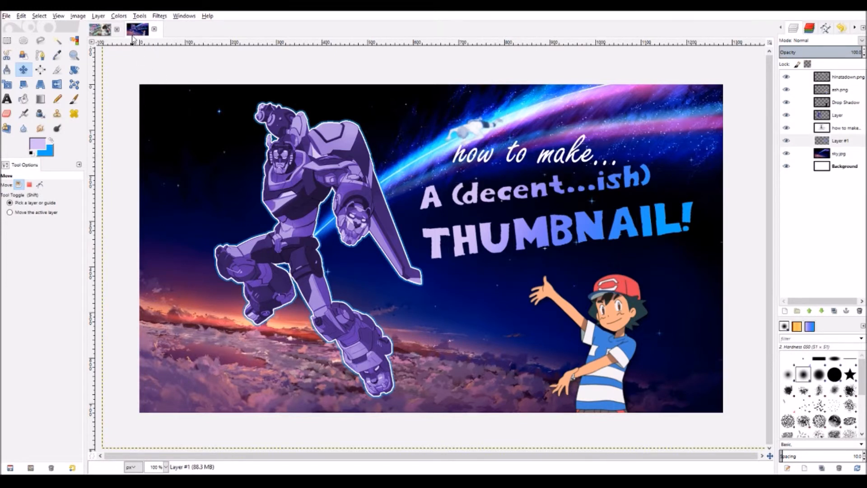
{"action": "left_click", "coordinate": [159, 16]}
{"action": "left_click", "coordinate": [159, 27]}
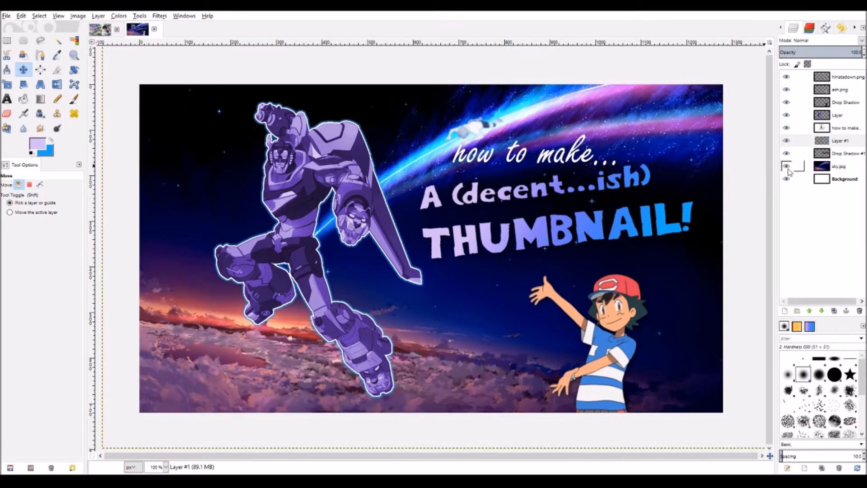
- Merge Layer #1 down into Drop Shadow #1 and apply Curve Bend to the merged title
{"action": "left_click", "coordinate": [822, 142]}
{"action": "left_click", "coordinate": [98, 17]}
{"action": "left_click", "coordinate": [104, 75]}
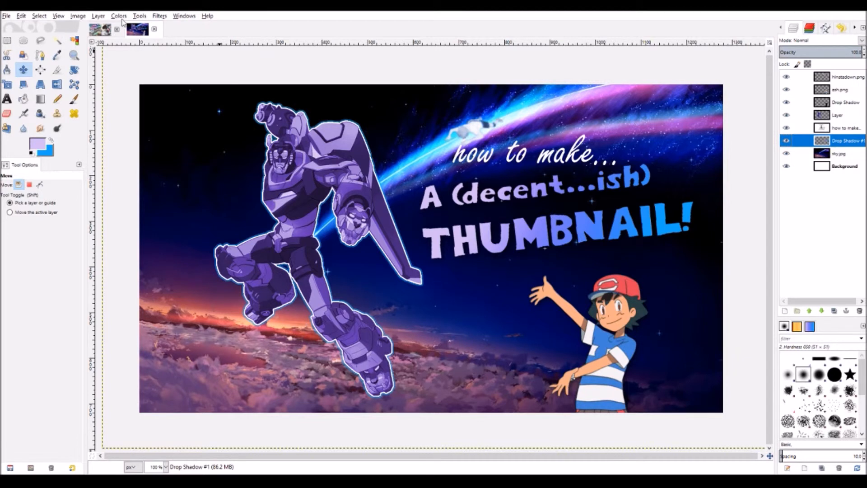
{"action": "left_click", "coordinate": [155, 17]}
{"action": "left_click", "coordinate": [186, 88]}
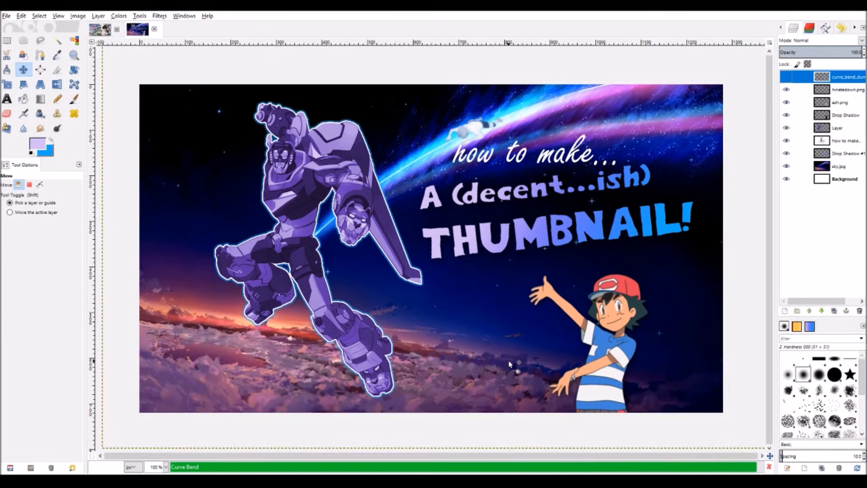
- Nudge the bent title into place and slide the 'how to make...' line left
{"action": "left_click_drag", "start_coordinate": [449, 278], "coordinate": [461, 293]}
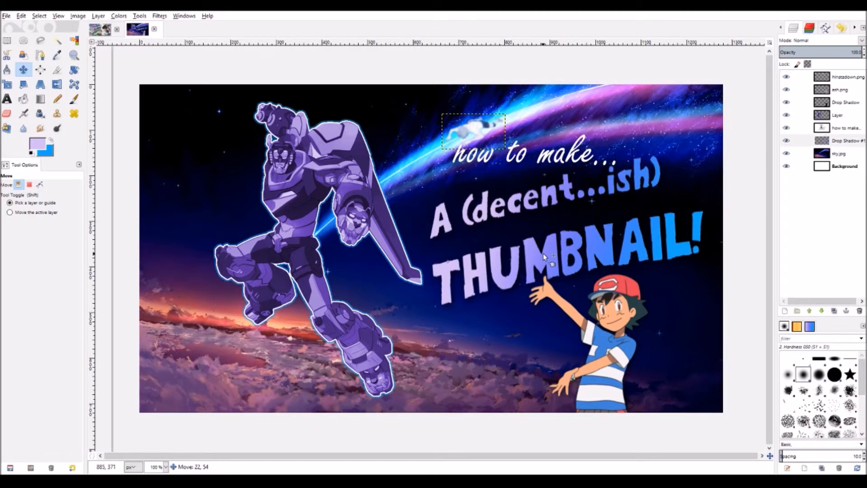
{"action": "left_click_drag", "start_coordinate": [546, 248], "coordinate": [539, 231]}
{"action": "left_click_drag", "start_coordinate": [550, 161], "coordinate": [482, 165]}
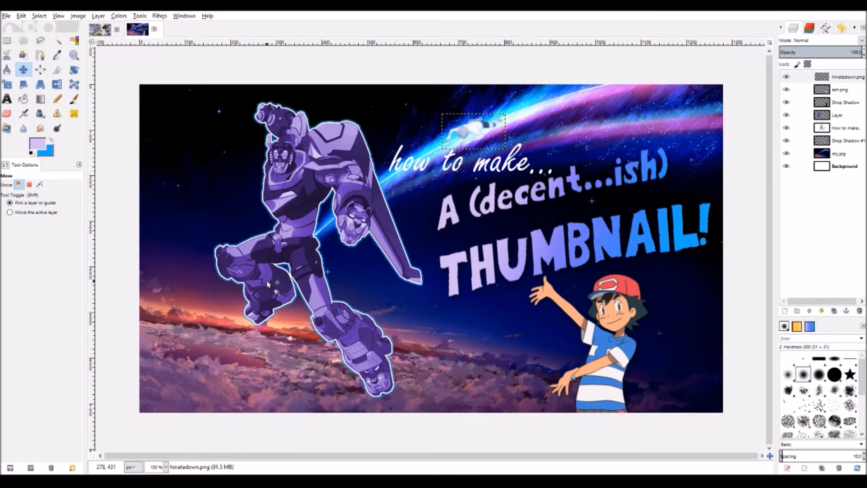
{"action": "left_click", "coordinate": [820, 130]}
{"action": "left_click", "coordinate": [821, 141]}
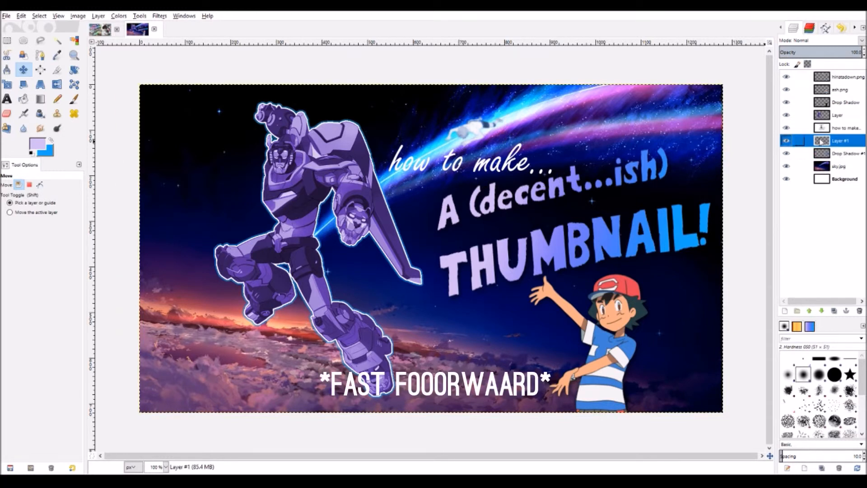
- Add a new Layer #2 and place it below Layer #1
{"action": "left_click", "coordinate": [820, 130]}
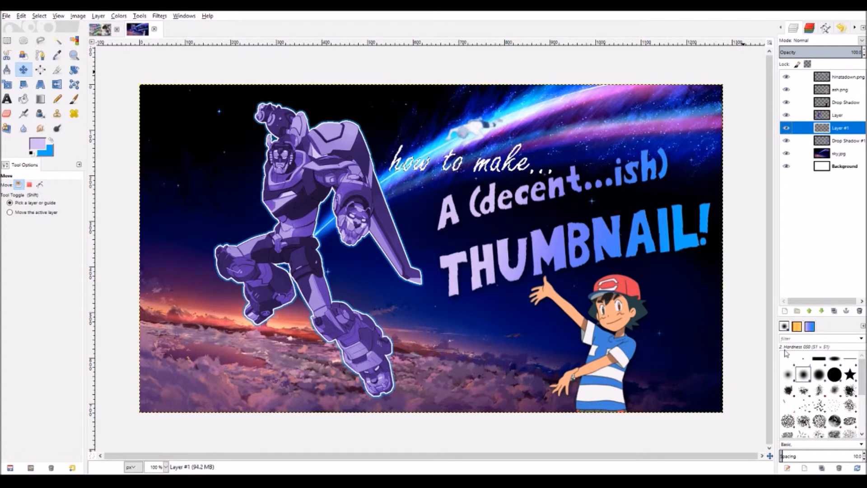
{"action": "right_click", "coordinate": [836, 128]}
{"action": "left_click", "coordinate": [808, 149]}
{"action": "left_click", "coordinate": [804, 220]}
{"action": "left_click_drag", "start_coordinate": [828, 128], "coordinate": [829, 147]}
- Grow the text selection, then feather it for soft edges
{"action": "left_click", "coordinate": [41, 16]}
{"action": "left_click", "coordinate": [57, 101]}
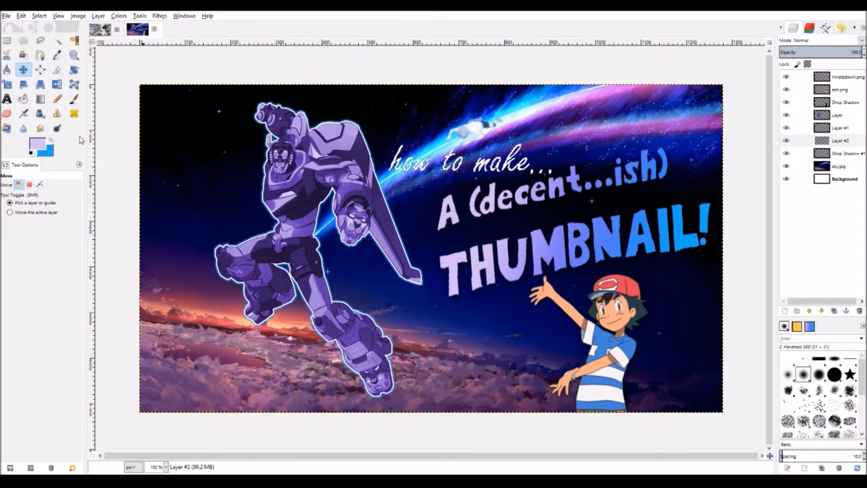
{"action": "left_click", "coordinate": [61, 162]}
{"action": "left_click", "coordinate": [39, 16]}
{"action": "left_click", "coordinate": [52, 128]}
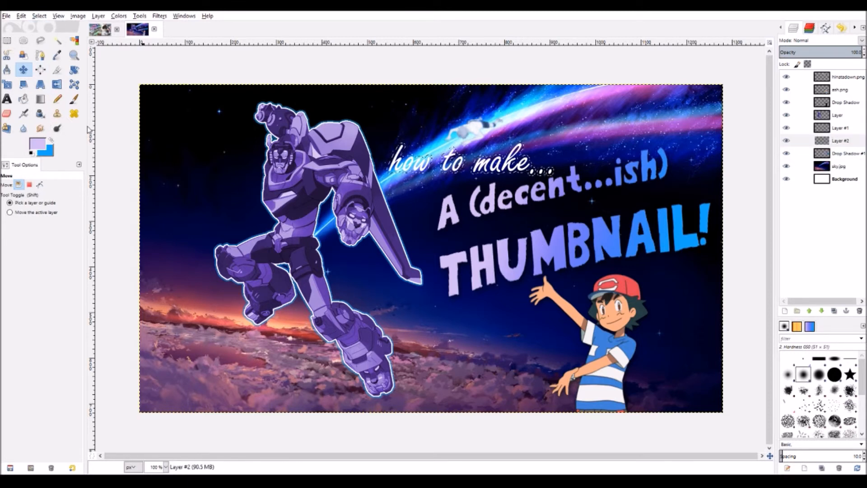
{"action": "left_click", "coordinate": [74, 162]}
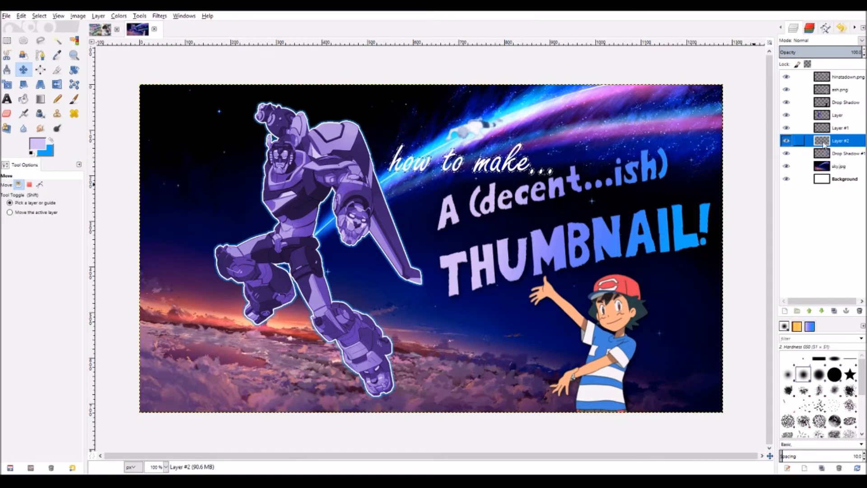
- Fill the feathered selection with a gradient to paint the glow
{"action": "key", "text": "shift+b"}
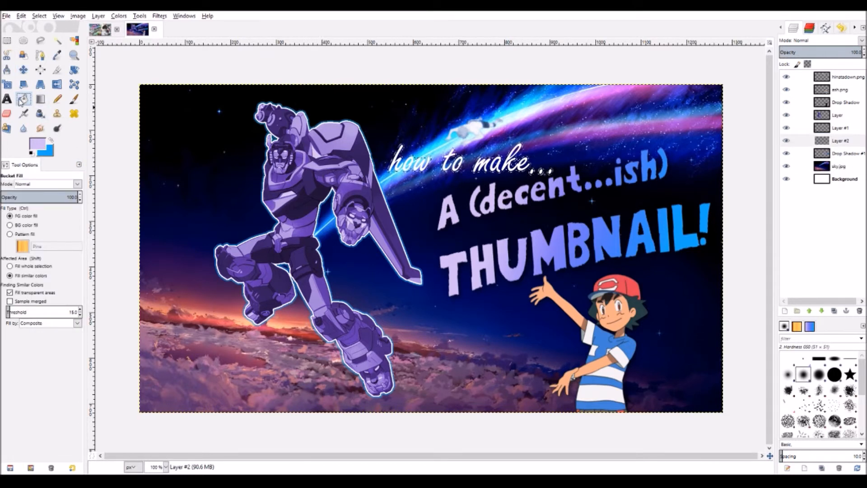
{"action": "key", "text": "l"}
{"action": "left_click_drag", "start_coordinate": [400, 157], "coordinate": [516, 176]}
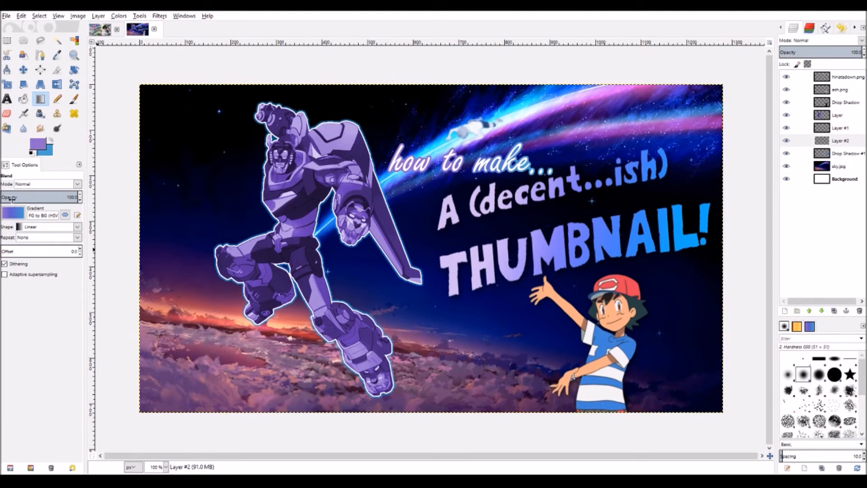
{"action": "left_click", "coordinate": [122, 18]}
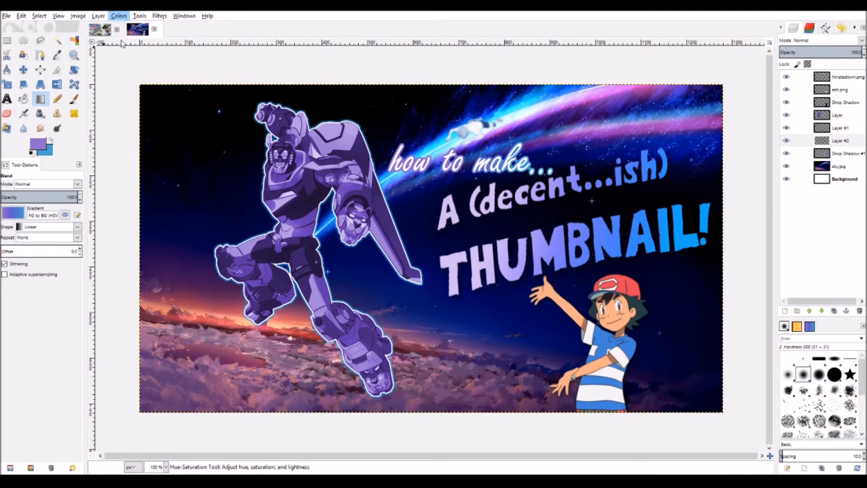
- Apply the Predator logo effect to Ash, colorize the glow purple, and move it about 110 px right
{"action": "left_click", "coordinate": [301, 205]}
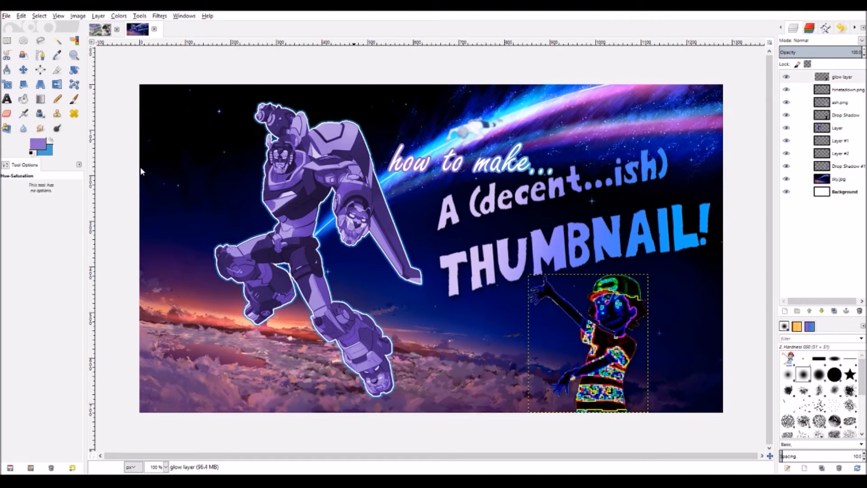
{"action": "key", "text": "ctrl+z"}
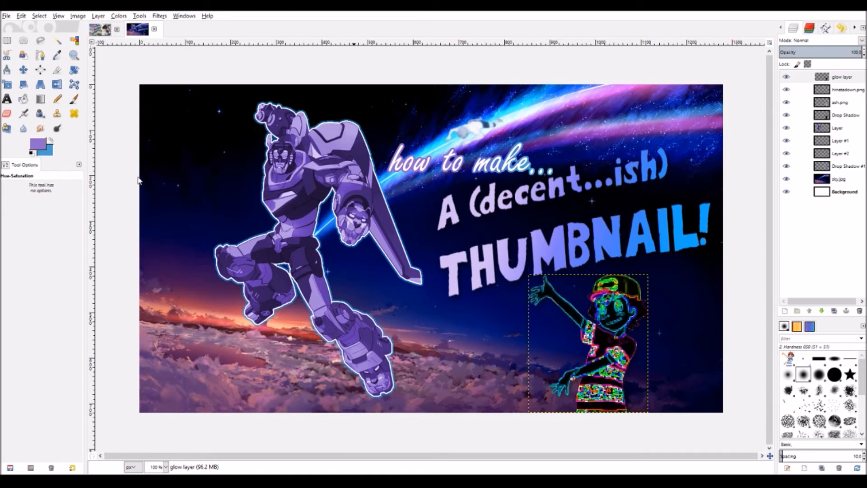
{"action": "left_click", "coordinate": [119, 15]}
{"action": "left_click", "coordinate": [122, 44]}
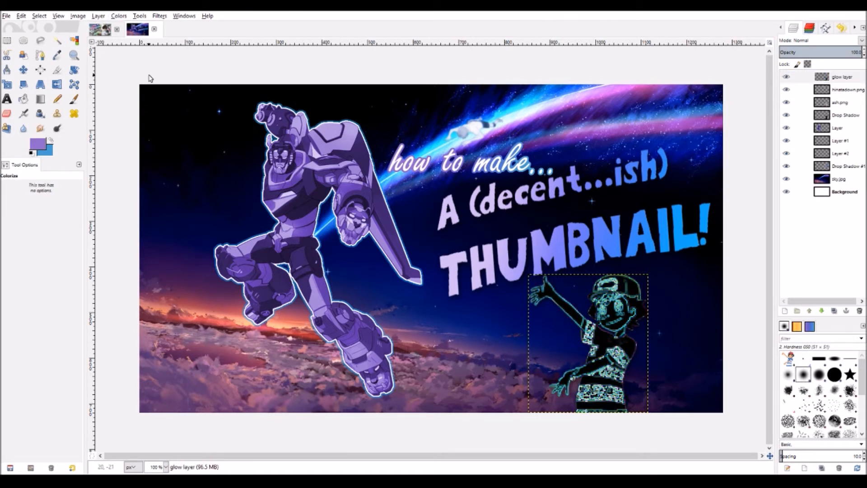
{"action": "left_click", "coordinate": [213, 199]}
{"action": "left_click", "coordinate": [23, 69]}
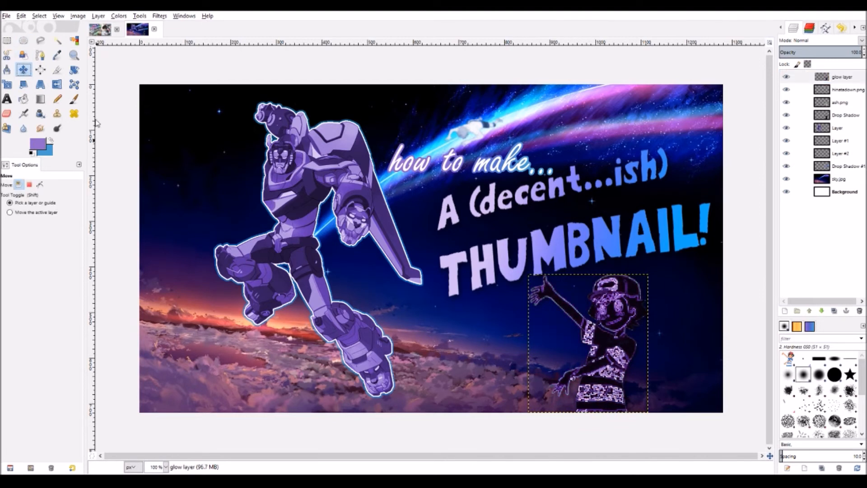
{"action": "left_click_drag", "start_coordinate": [609, 339], "coordinate": [662, 337]}
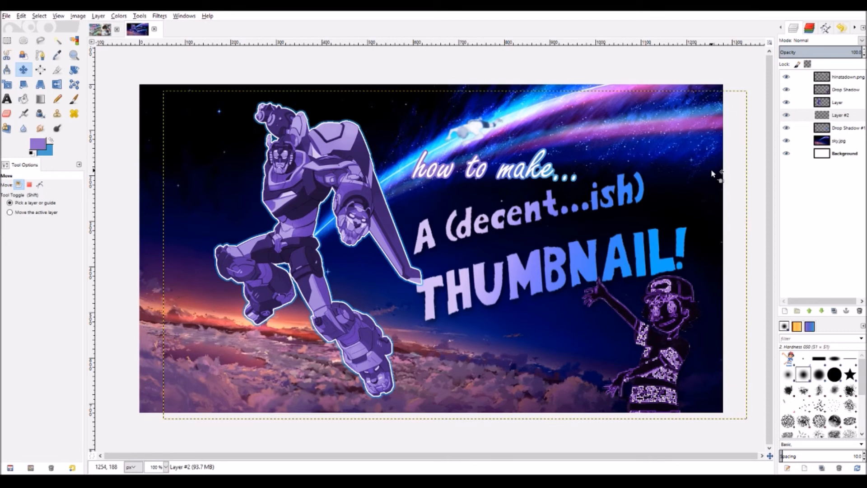
- Centre the Drop Shadow silhouette layer horizontally on the canvas with the Align tool
{"action": "left_click", "coordinate": [821, 92]}
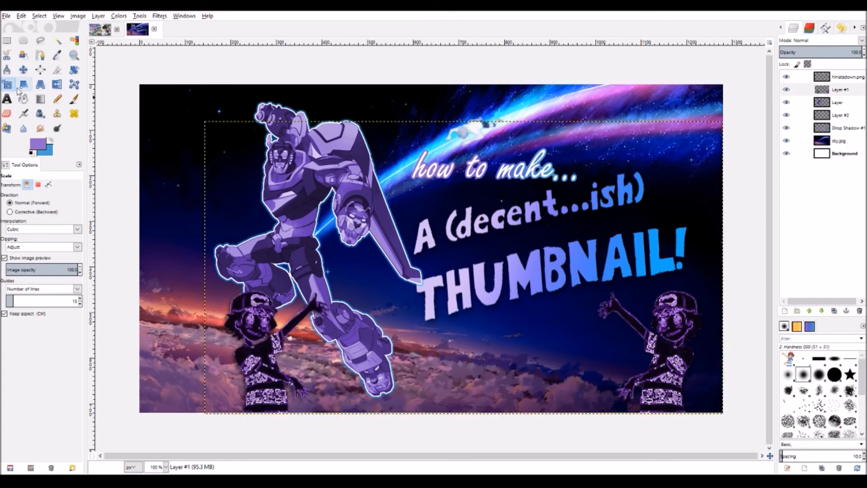
{"action": "left_click", "coordinate": [40, 69]}
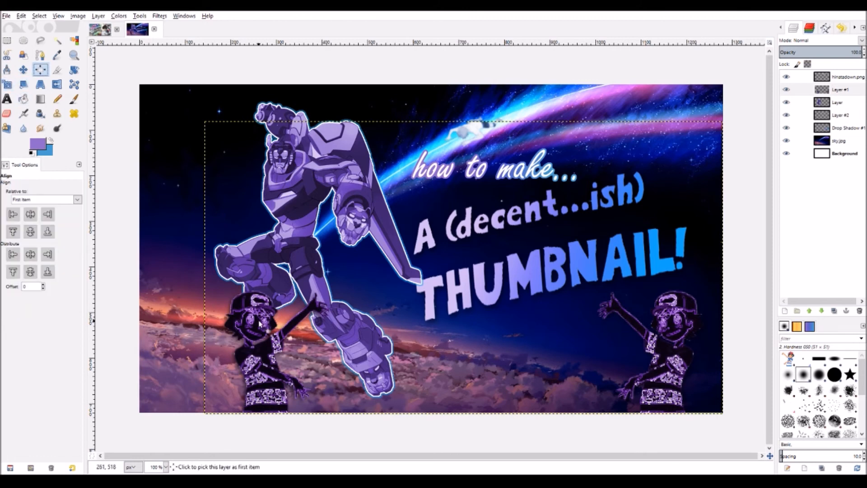
{"action": "left_click", "coordinate": [264, 337]}
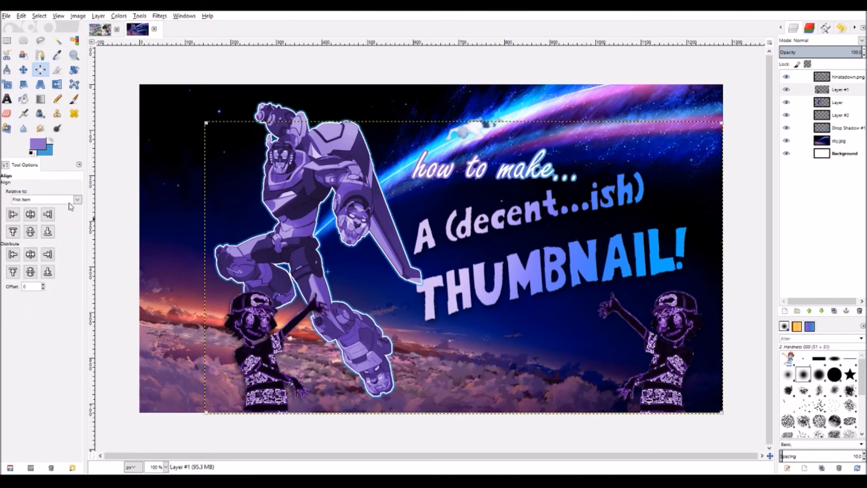
{"action": "left_click", "coordinate": [30, 215]}
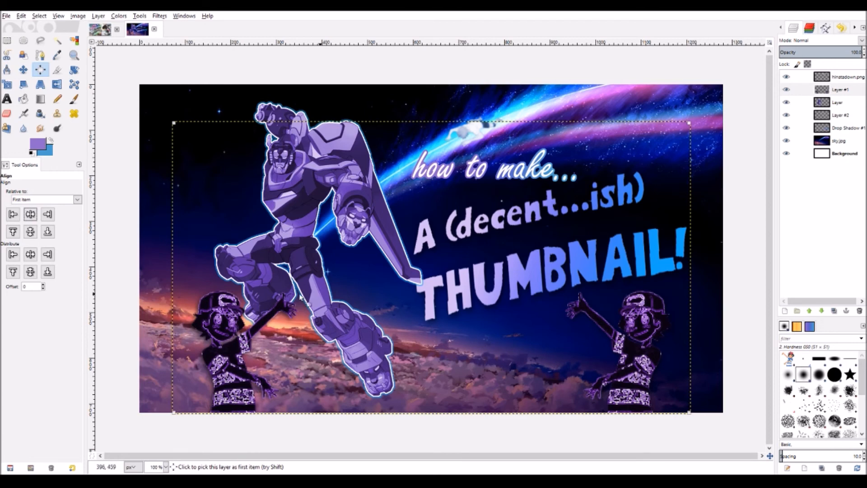
{"action": "key", "text": "shift+f"}
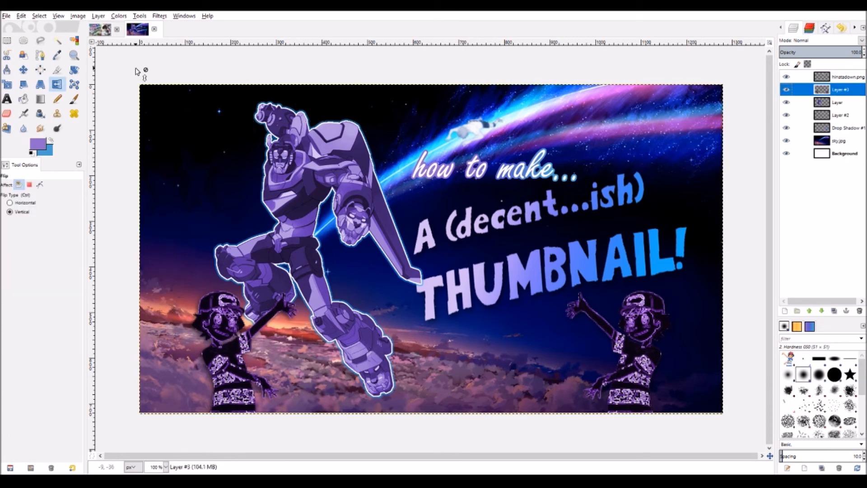